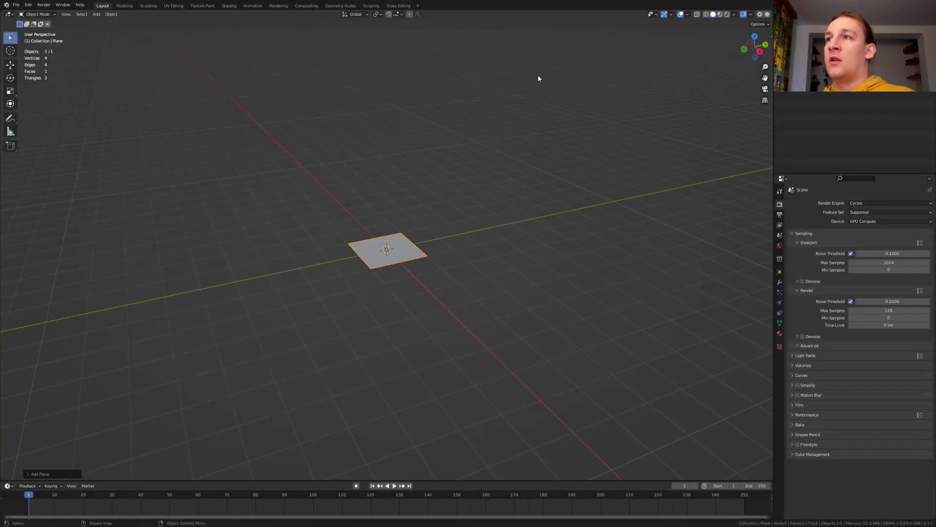
# - Create a new geometry node tree for the plane and delete its Group Input node
pyautogui.click(342, 6)
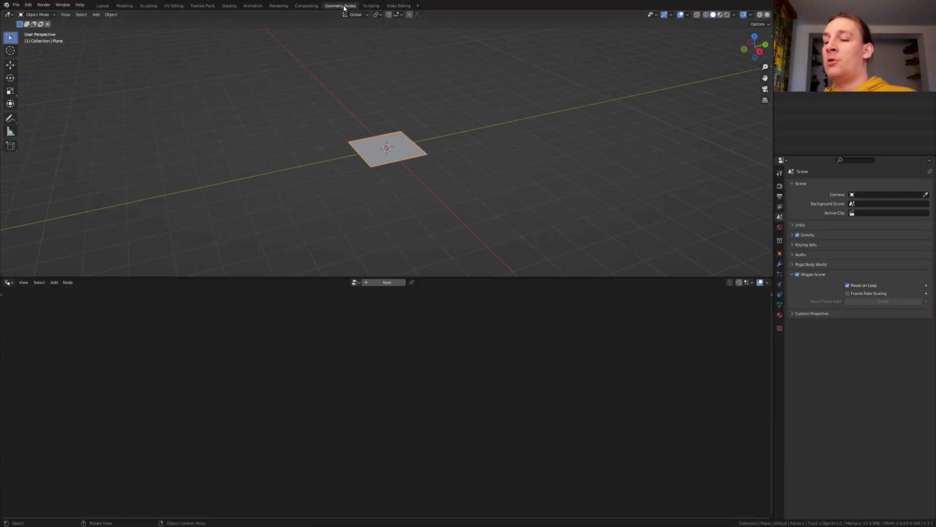
pyautogui.click(383, 281)
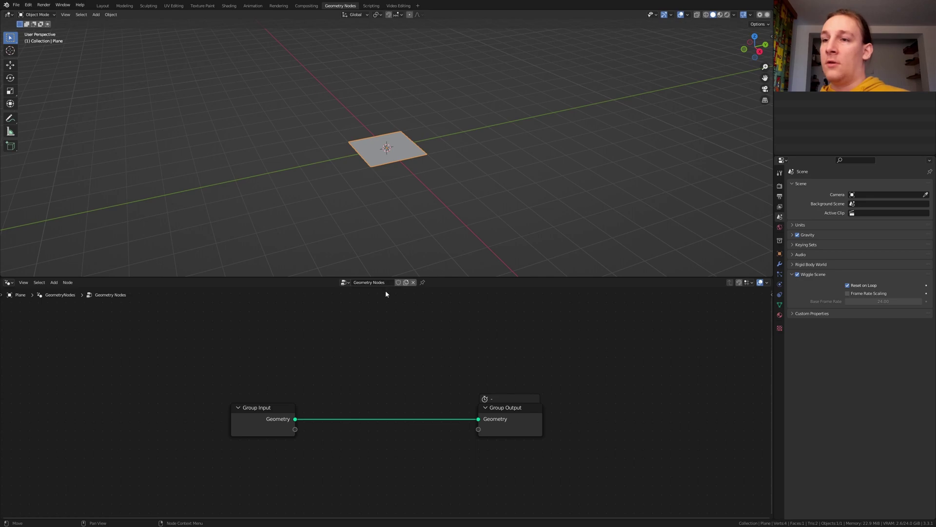
pyautogui.click(271, 429)
pyautogui.press('x')
# - Add a Volume Cube node and connect its Volume output to the Group Output geometry
pyautogui.hotkey('shift', 'a')
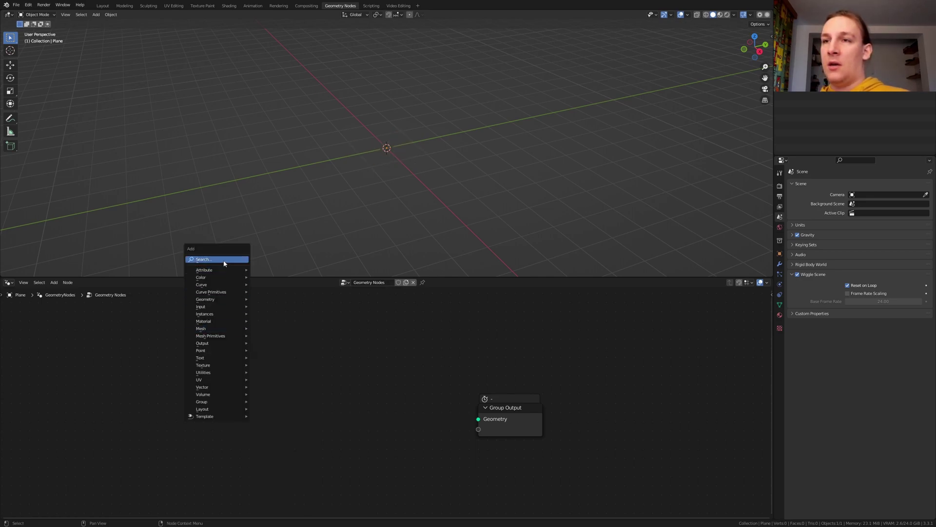
pyautogui.click(238, 259)
pyautogui.write('vol')
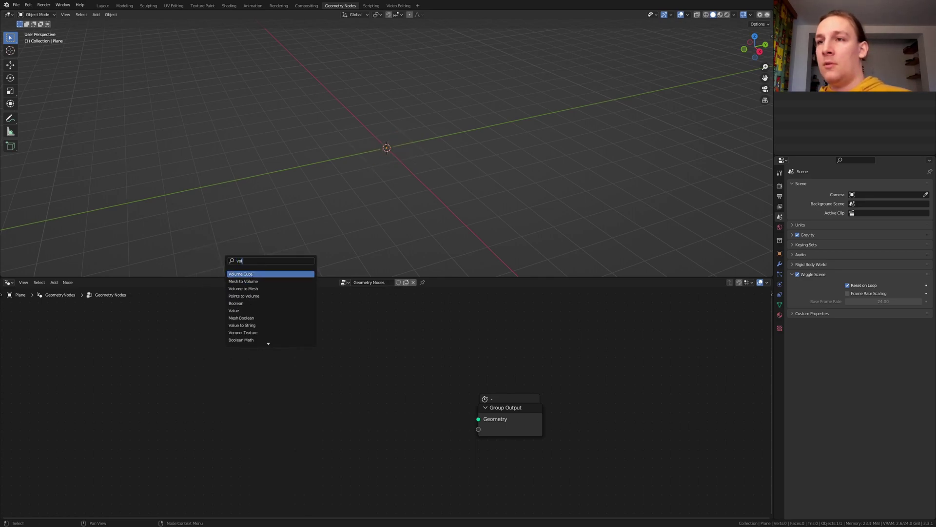
pyautogui.click(253, 274)
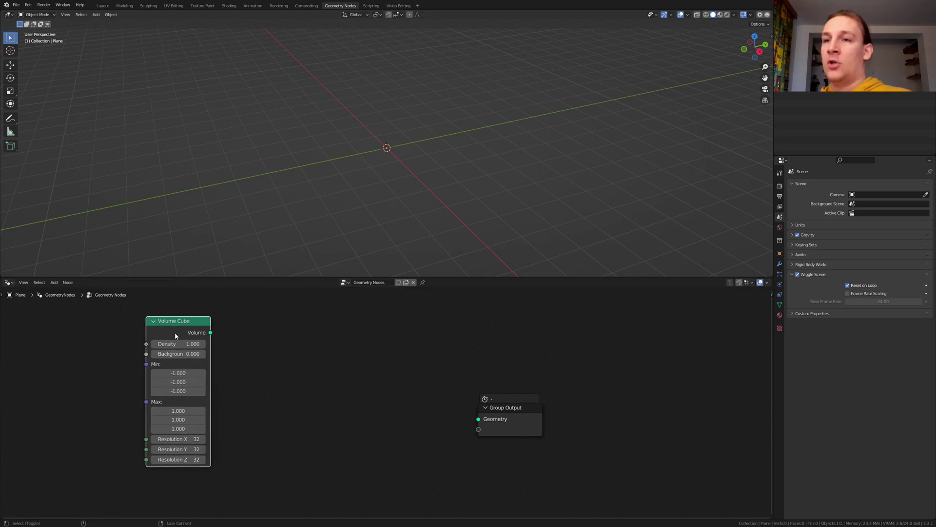
pyautogui.keyDown('ctrl'); pyautogui.keyDown('shift'); pyautogui.click(175, 332); pyautogui.keyUp('shift'); pyautogui.keyUp('ctrl')
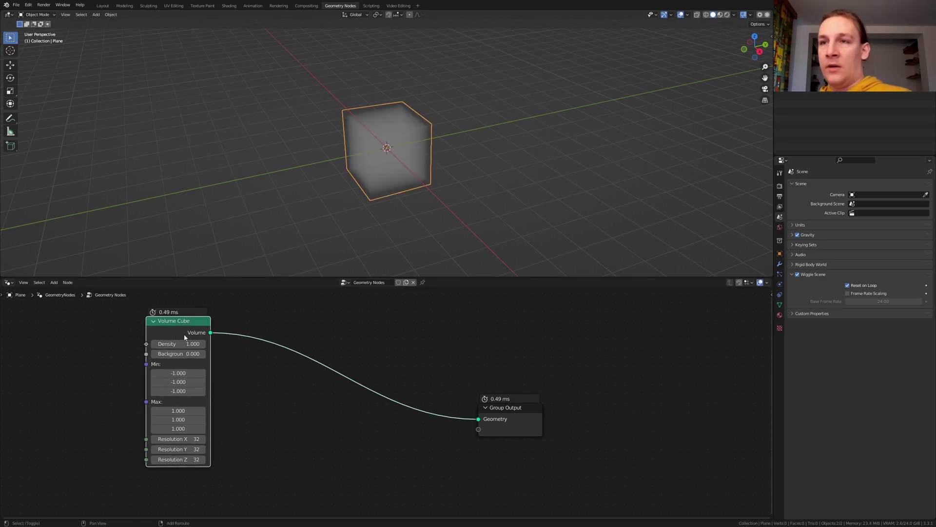
# - Insert a Volume to Mesh node between the Volume Cube and the Group Output
pyautogui.hotkey('shift', 'a')
pyautogui.click(185, 334)
pyautogui.write('vol')
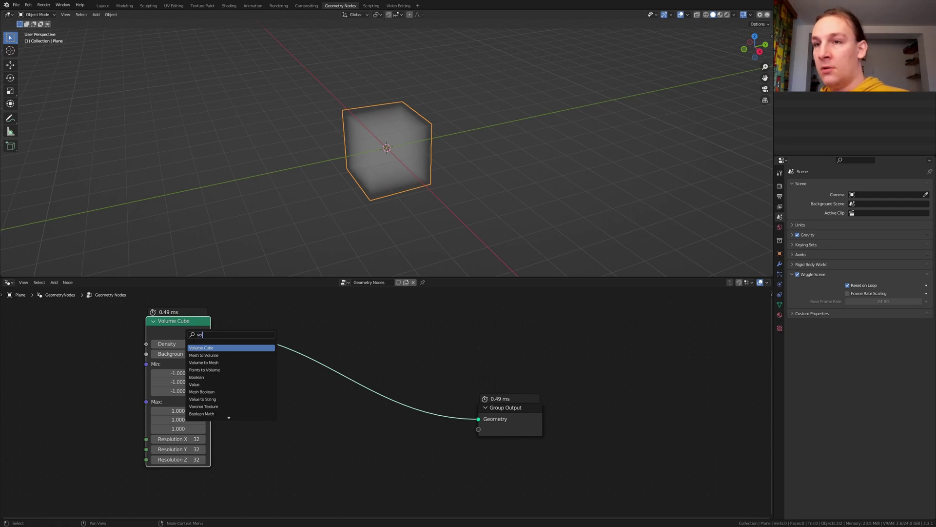
pyautogui.press('Down')
pyautogui.press('Down')
pyautogui.press('Return')
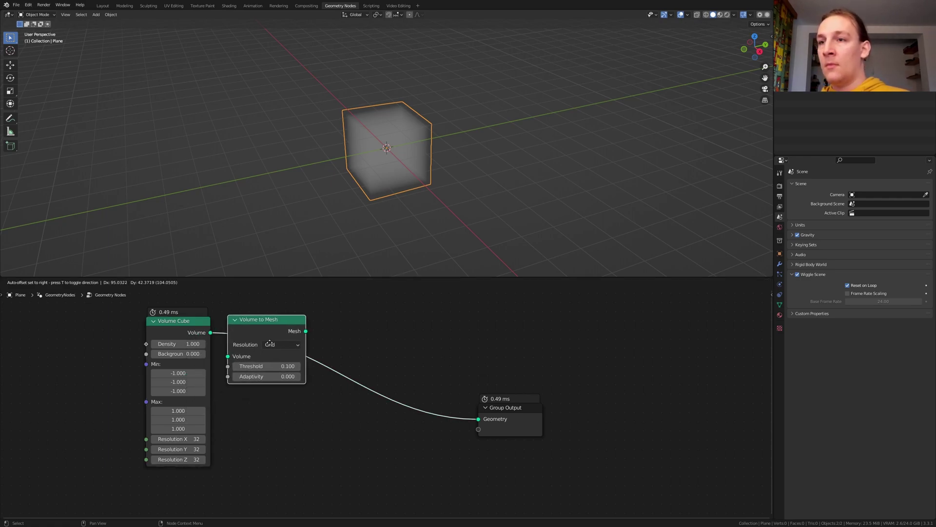
pyautogui.click(265, 345)
# - Set the Volume Cube's X, Y and Z resolution to 128 and the Volume to Mesh adaptivity to 1
pyautogui.moveTo(181, 439); pyautogui.dragTo(181, 459)
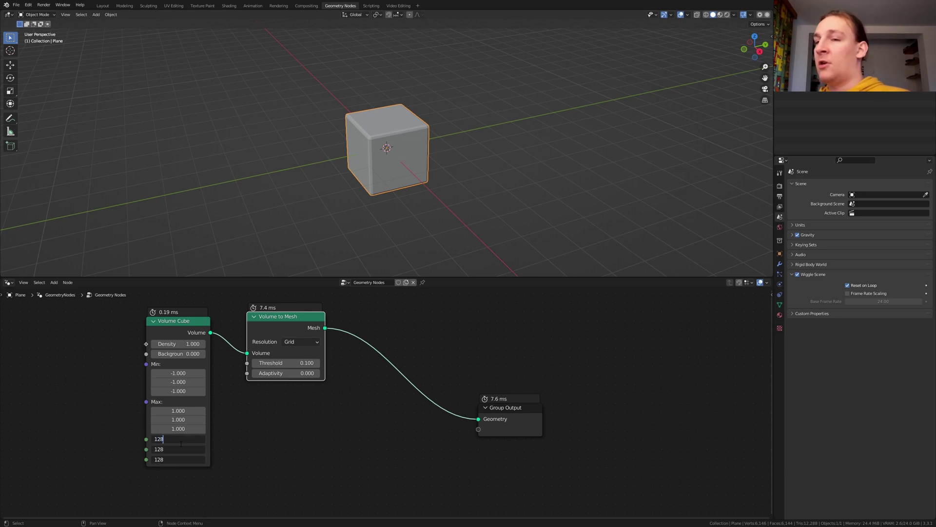
pyautogui.press('Return')
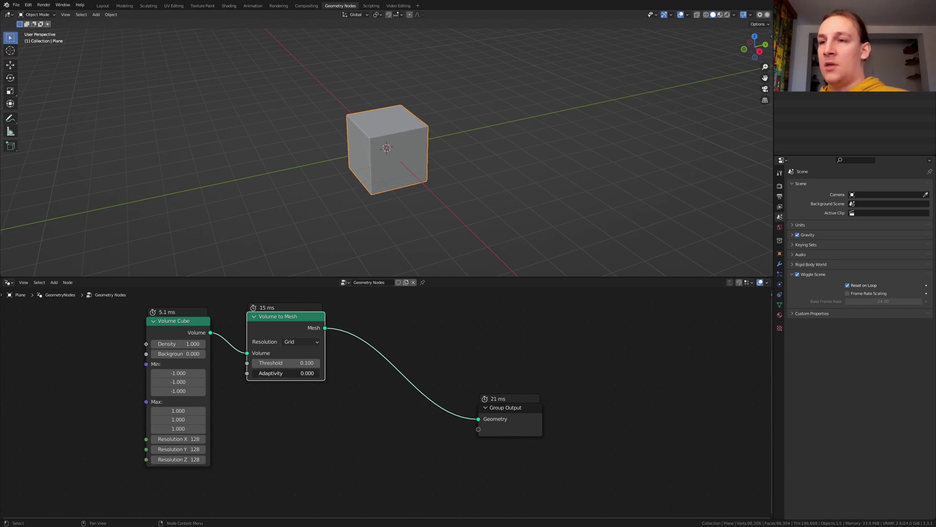
pyautogui.click(291, 372)
pyautogui.write('1')
pyautogui.press('Return')
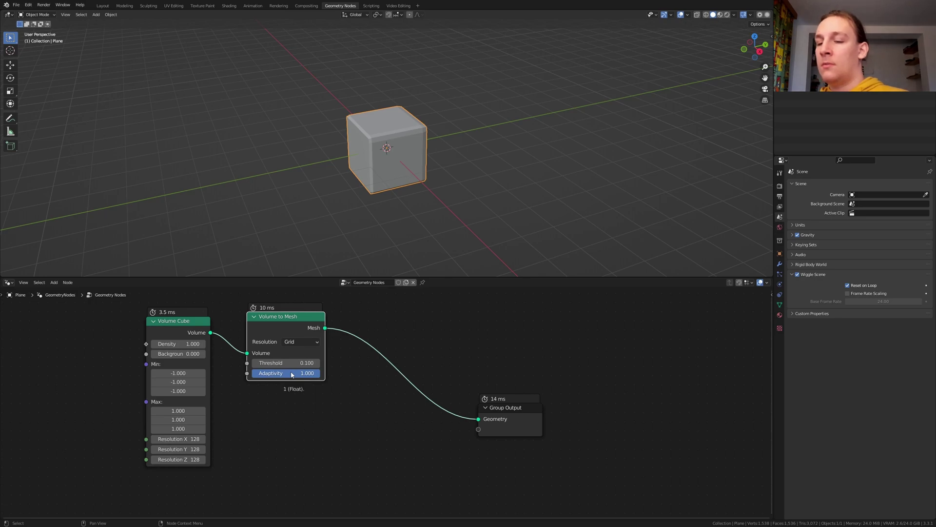
# - Insert a Subdivision Surface node between Volume to Mesh and the Group Output
pyautogui.hotkey('shift', 'a')
pyautogui.click(291, 363)
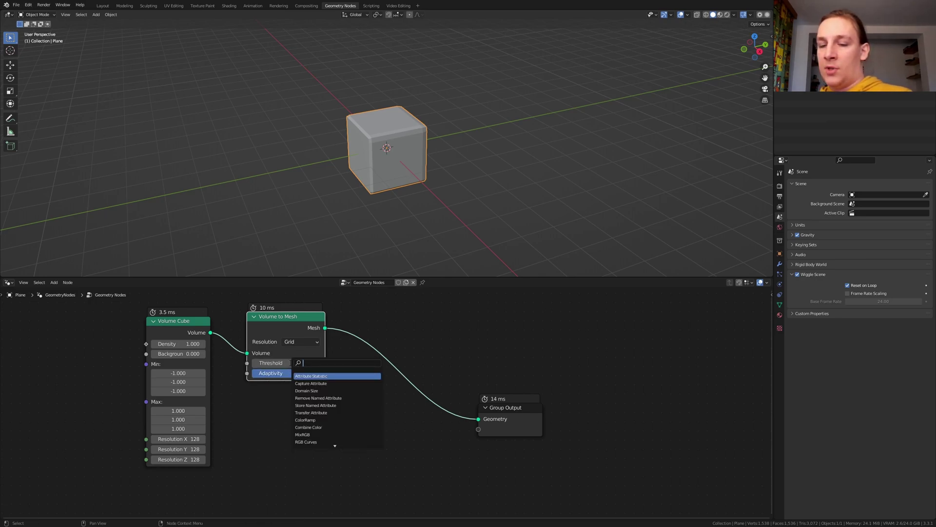
pyautogui.write('subdiv')
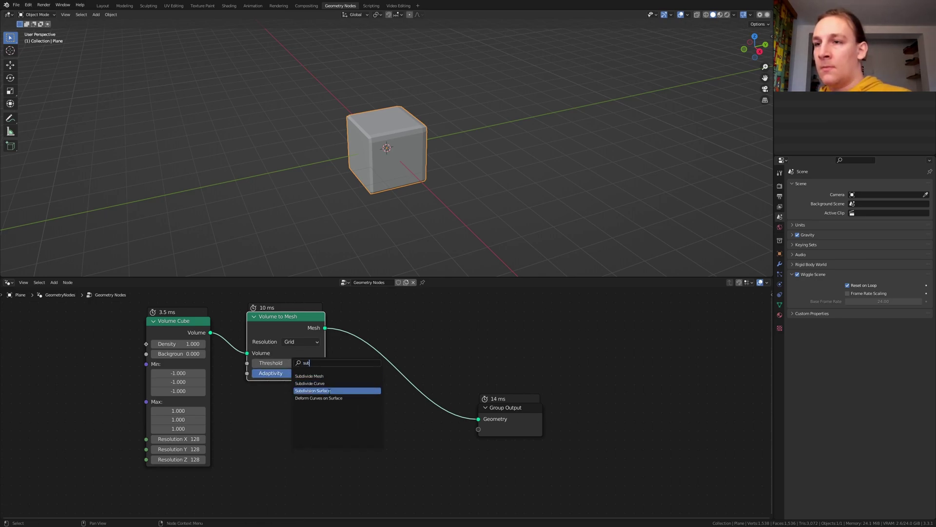
pyautogui.press('Return')
pyautogui.click(369, 344)
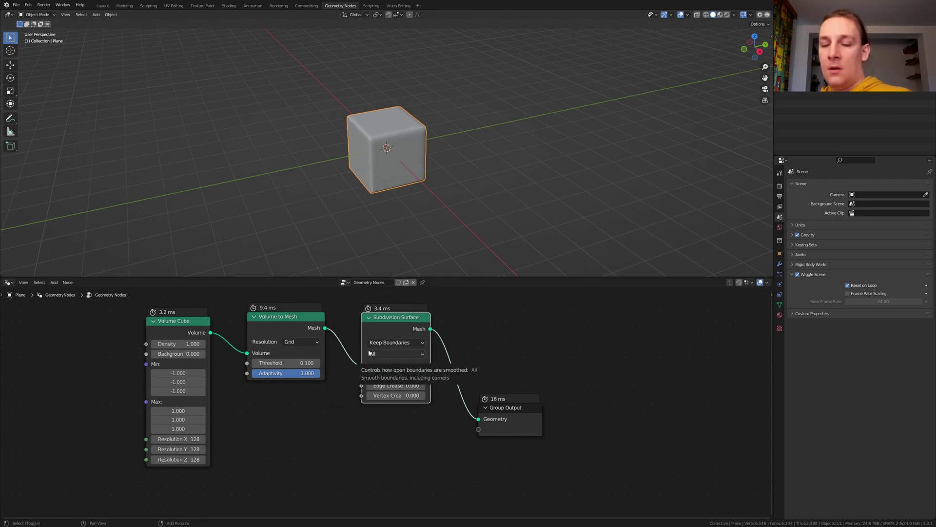
# - Insert a Set Shade Smooth node after the Subdivision Surface node
pyautogui.hotkey('shift', 'a')
pyautogui.click(369, 348)
pyautogui.write('set sh')
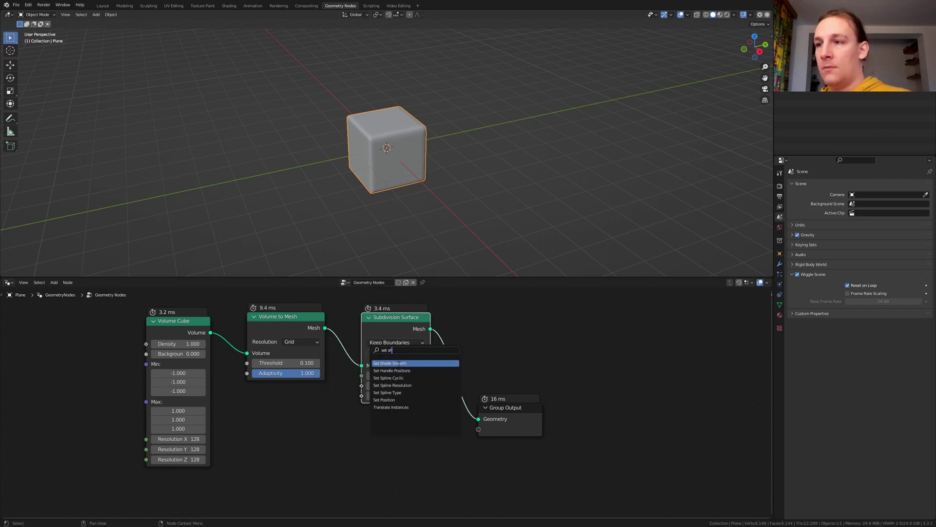
pyautogui.click(399, 362)
pyautogui.click(455, 351)
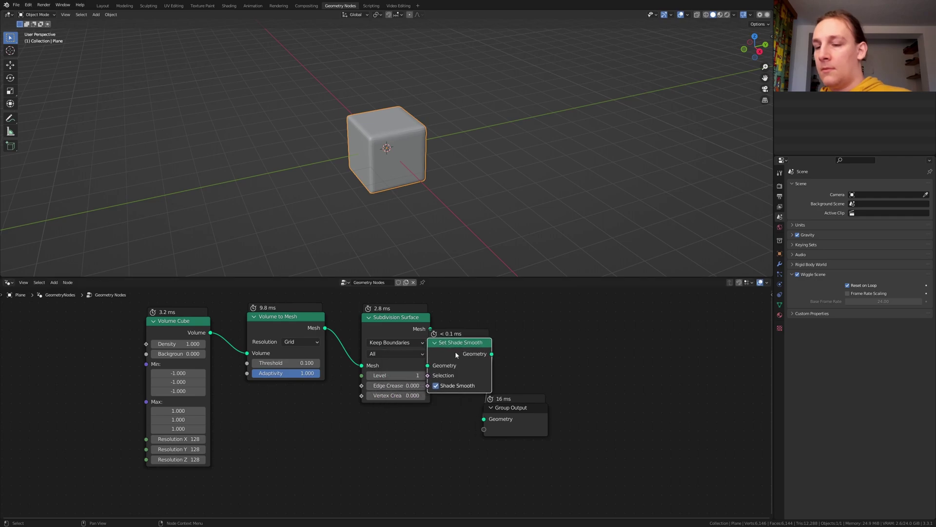
# - Insert a Set Material node between Set Shade Smooth and the Group Output
pyautogui.hotkey('shift', 'a')
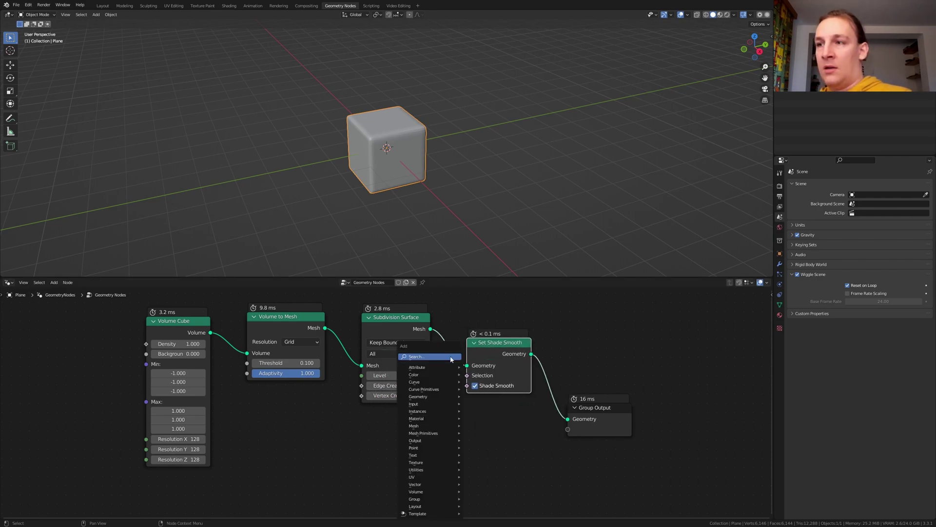
pyautogui.click(453, 357)
pyautogui.write('set m')
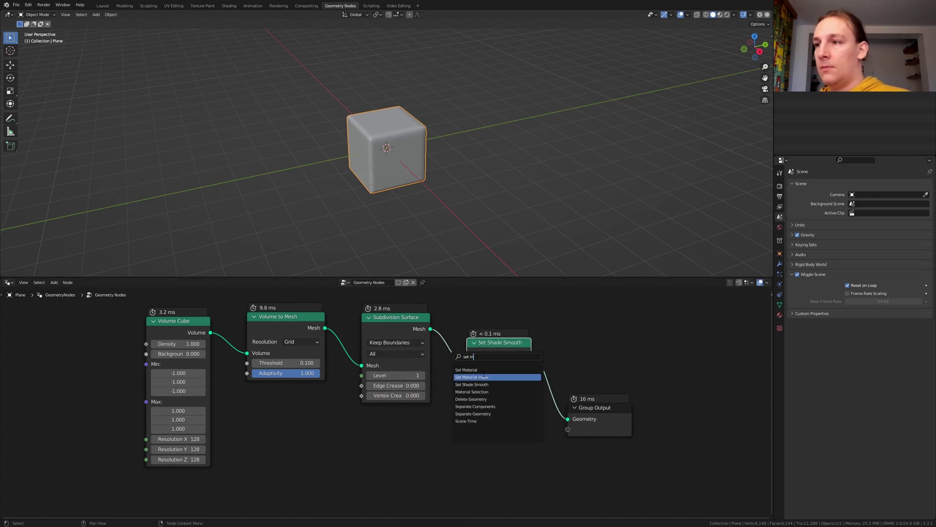
pyautogui.click(465, 370)
pyautogui.click(543, 361)
# - Add a MixRGB node before the Volume Cube and connect its Color output to the cube's Density
pyautogui.moveTo(268, 370); pyautogui.dragTo(477, 382, button='middle')
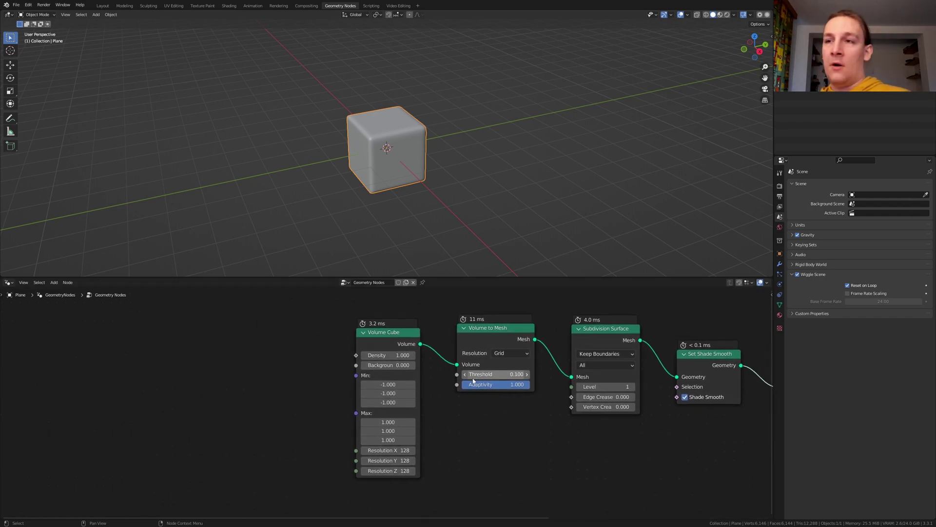
pyautogui.hotkey('shift', 'a')
pyautogui.click(265, 362)
pyautogui.write('mix')
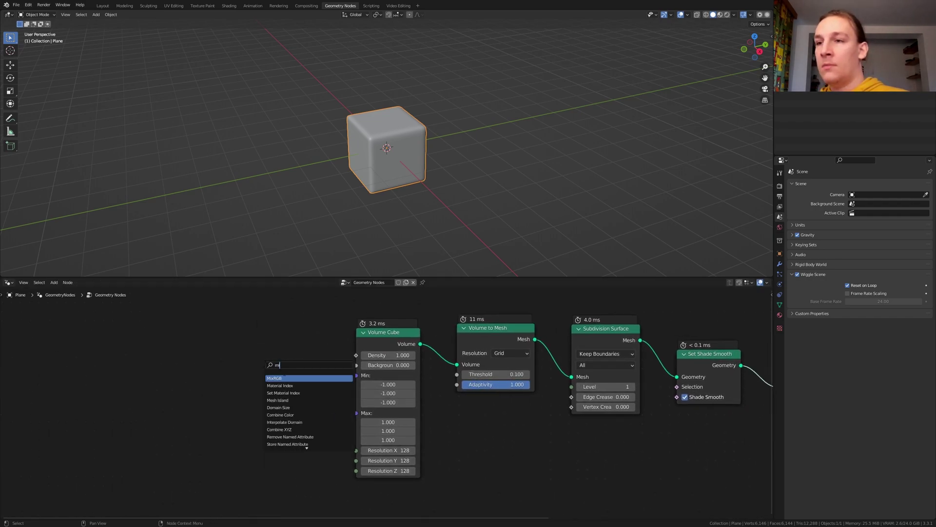
pyautogui.press('Return')
pyautogui.click(238, 360)
pyautogui.moveTo(302, 375); pyautogui.dragTo(357, 355)
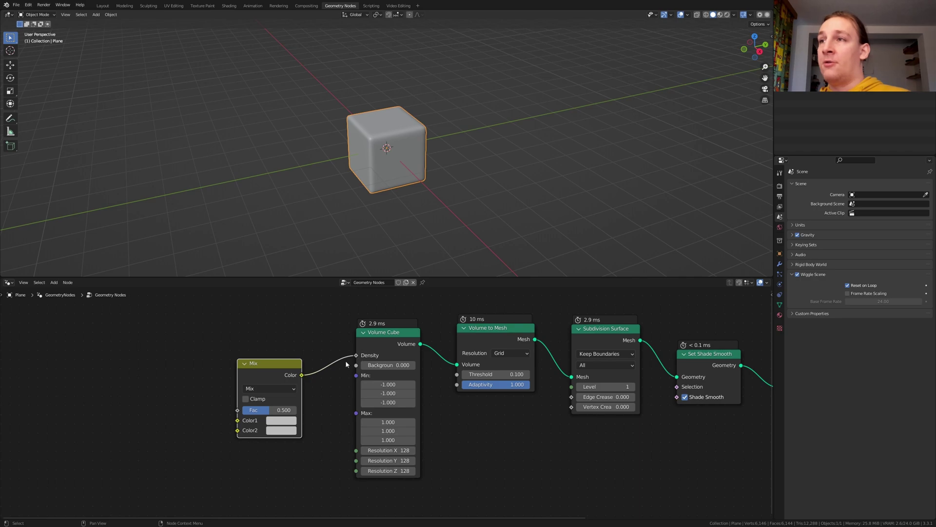
# - Add a Musgrave Texture node and connect its Height output to the Mix node's Color2
pyautogui.hotkey('shift', 'a')
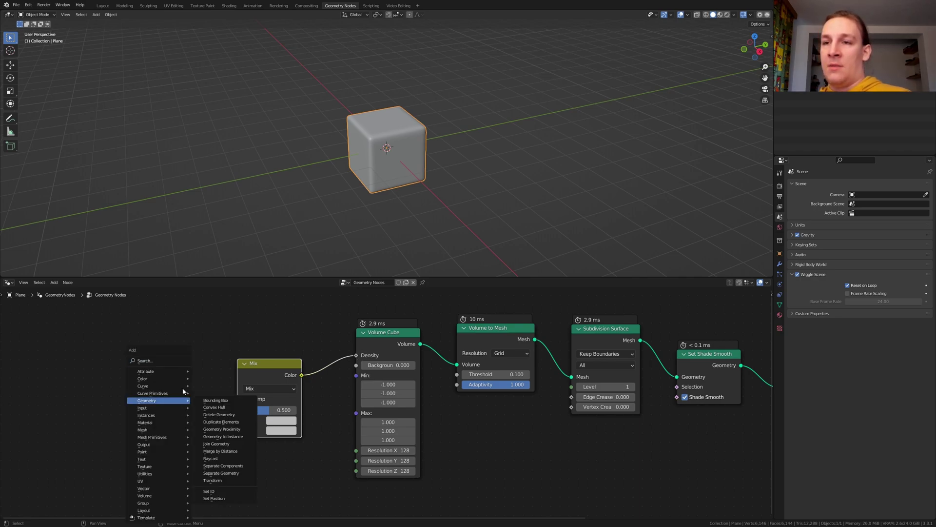
pyautogui.click(195, 364)
pyautogui.write('mu')
pyautogui.click(201, 377)
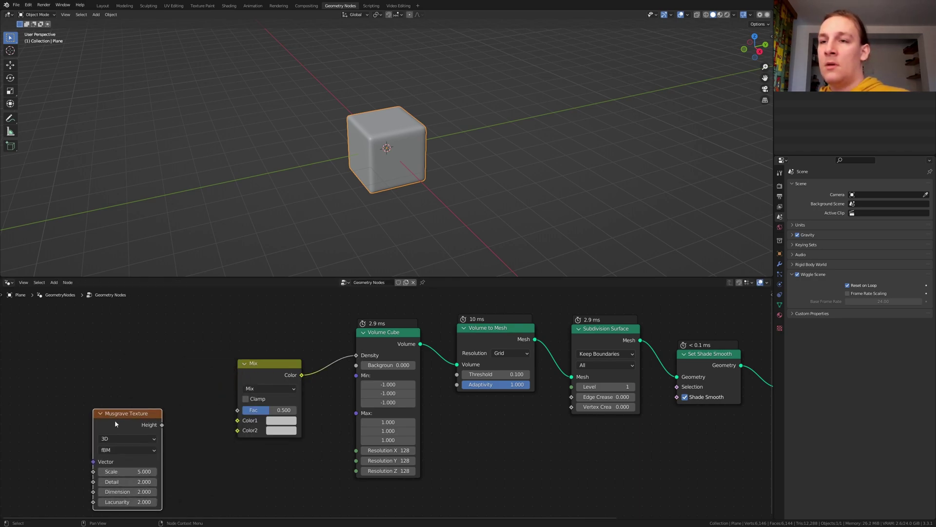
pyautogui.moveTo(162, 425); pyautogui.dragTo(233, 431)
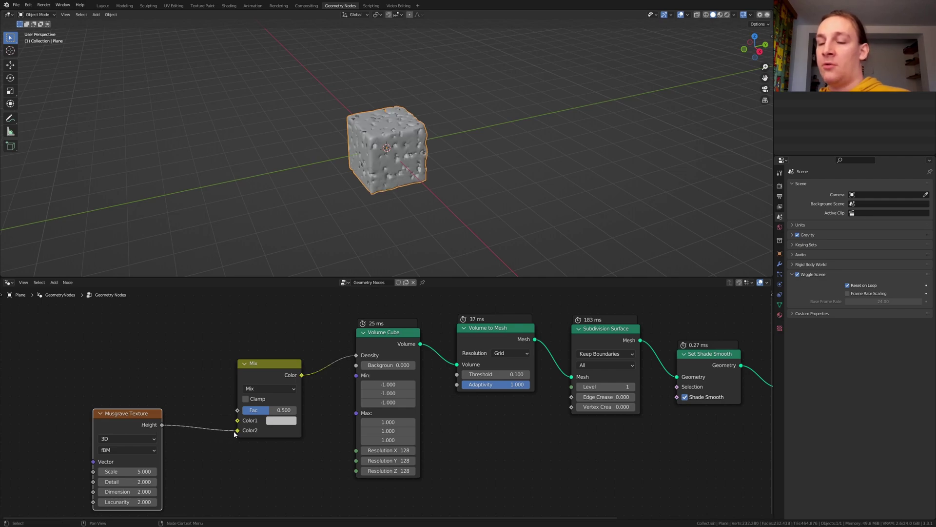
# - Add a Gradient Texture node, connect its Color to the Mix node's Fac and Color1, and set its type to Spherical
pyautogui.hotkey('shift', 'a')
pyautogui.click(174, 338)
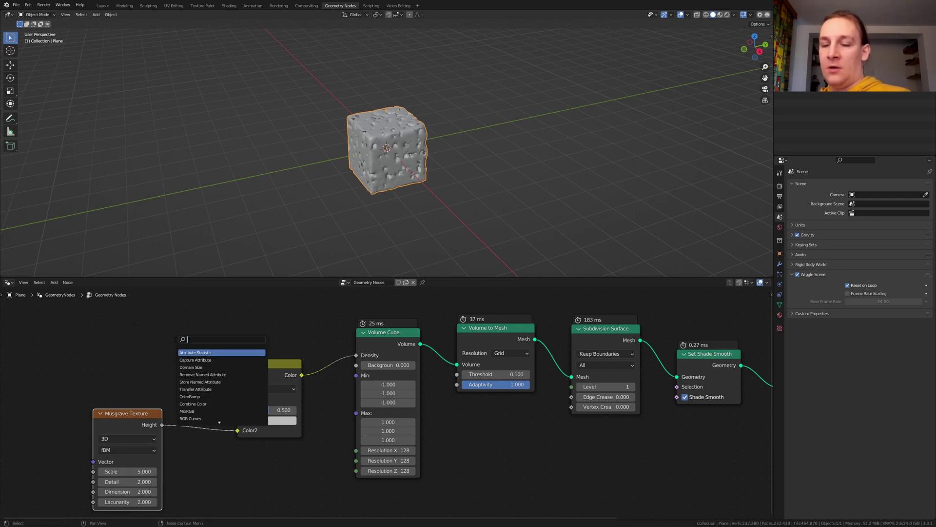
pyautogui.write('gra')
pyautogui.click(195, 374)
pyautogui.click(147, 327)
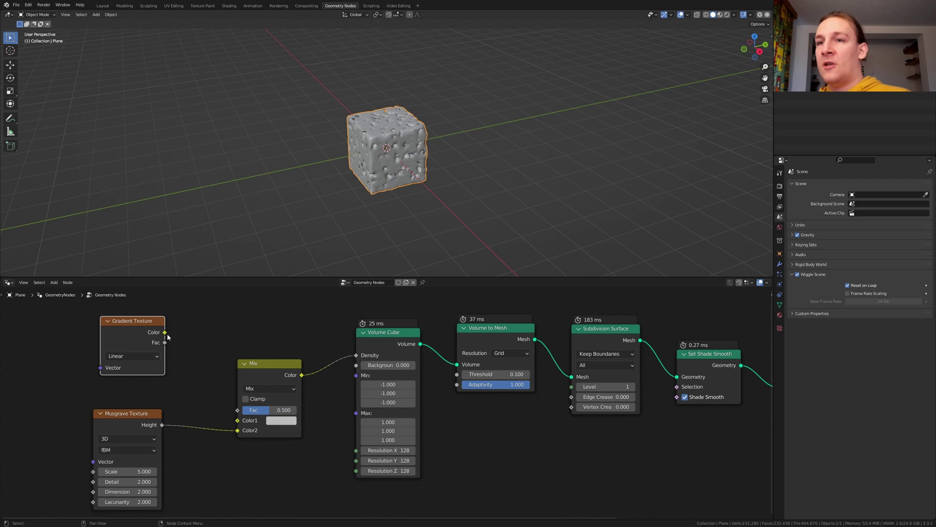
pyautogui.moveTo(165, 332); pyautogui.dragTo(237, 410)
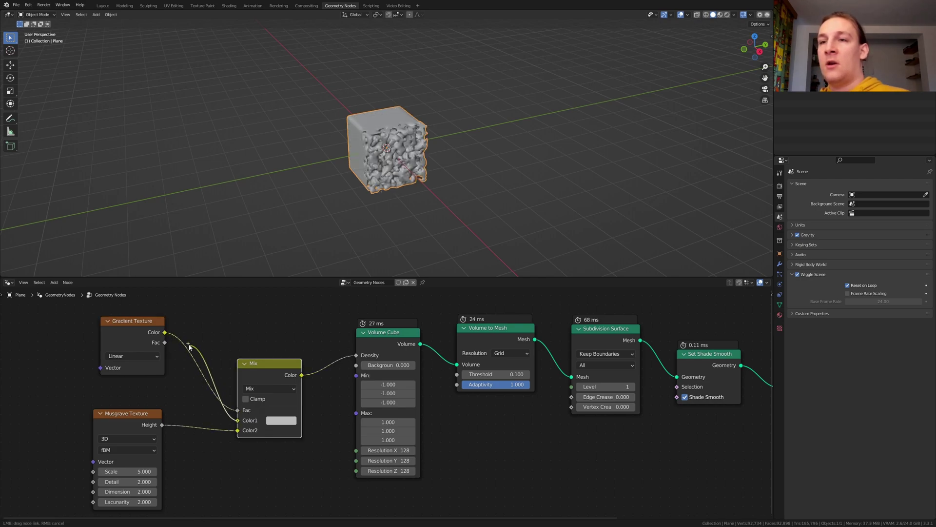
pyautogui.click(133, 356)
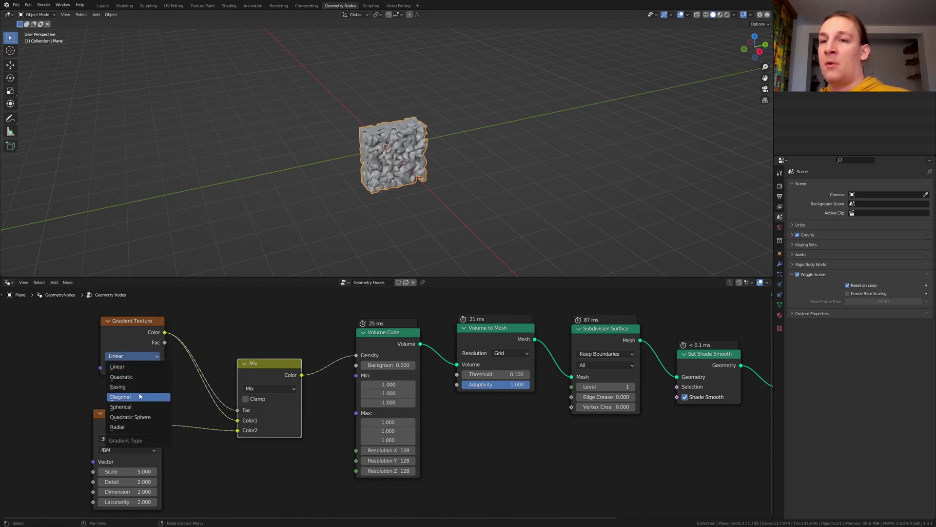
pyautogui.click(137, 408)
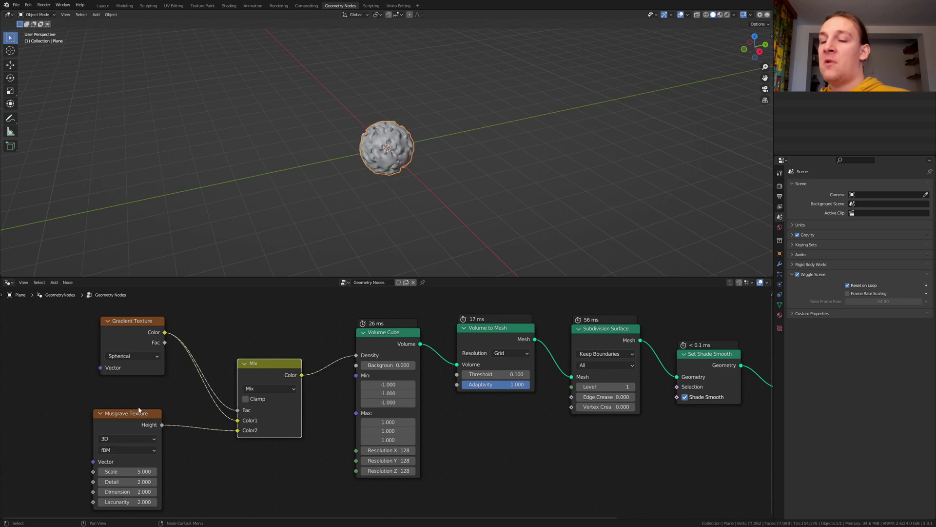
# - Create a new material for the object and assign it in the Set Material node
pyautogui.click(780, 315)
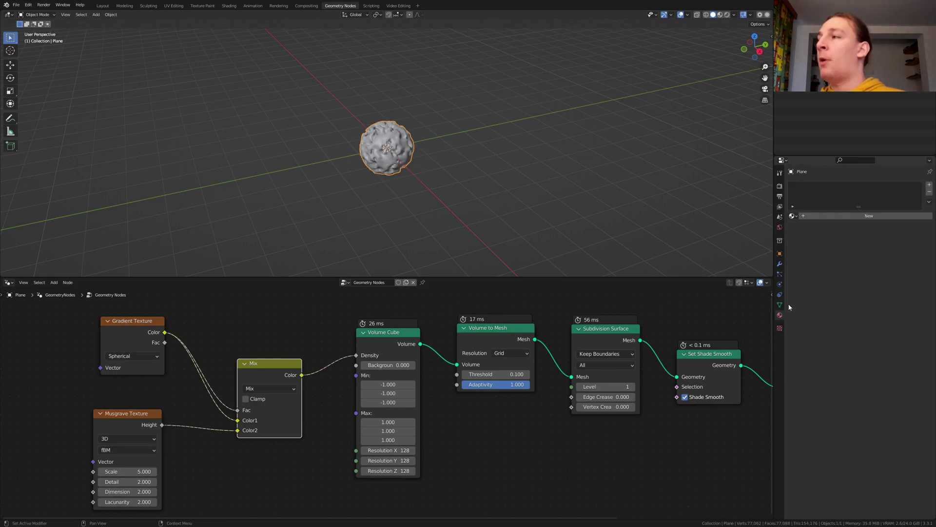
pyautogui.click(836, 217)
pyautogui.moveTo(708, 341); pyautogui.dragTo(424, 353, button='middle')
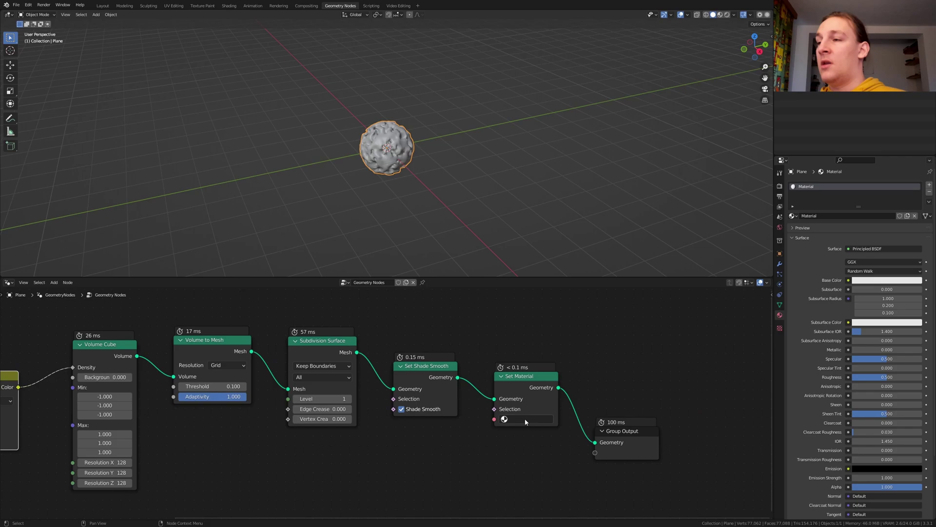
pyautogui.click(526, 421)
pyautogui.click(529, 433)
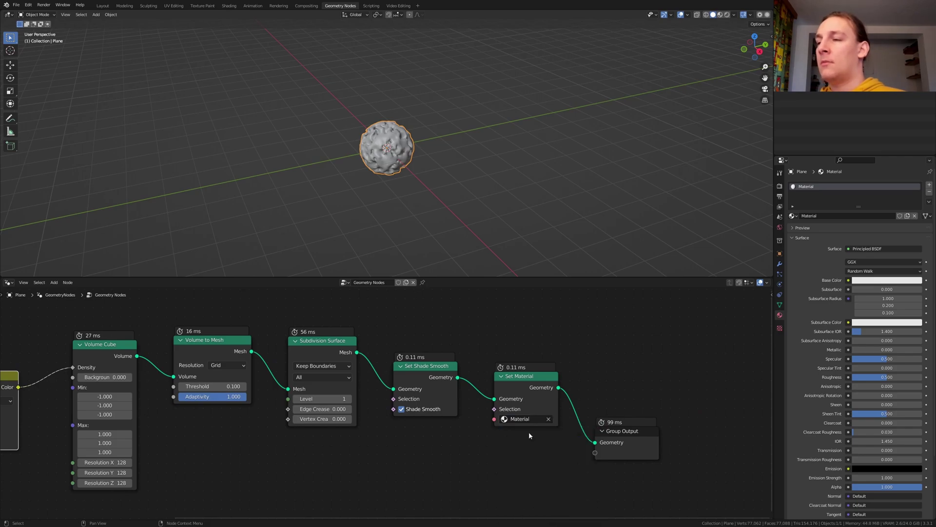
# - Switch to the Layout workspace, add a camera, and align it to a front view framing the noisy sphere
pyautogui.click(103, 6)
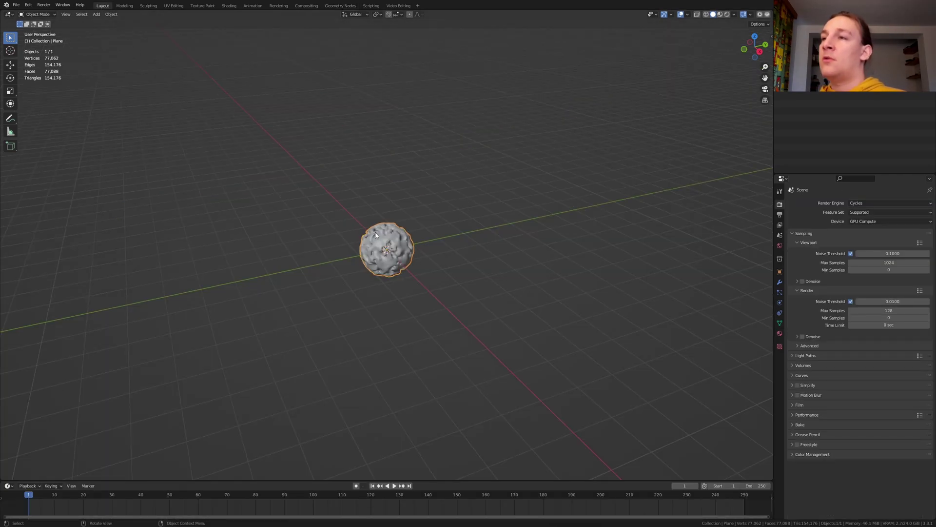
pyautogui.press('KP_Decimal')
pyautogui.press('KP_1')
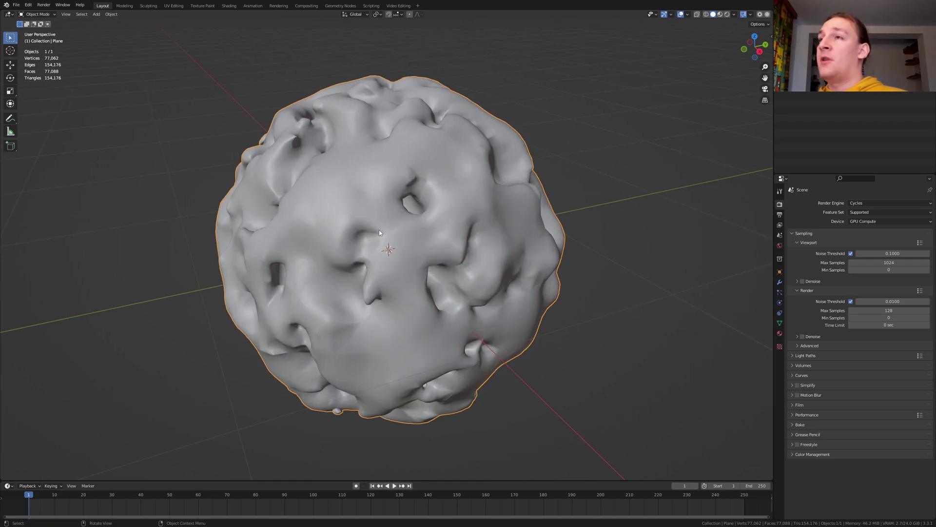
pyautogui.hotkey('shift', 'a')
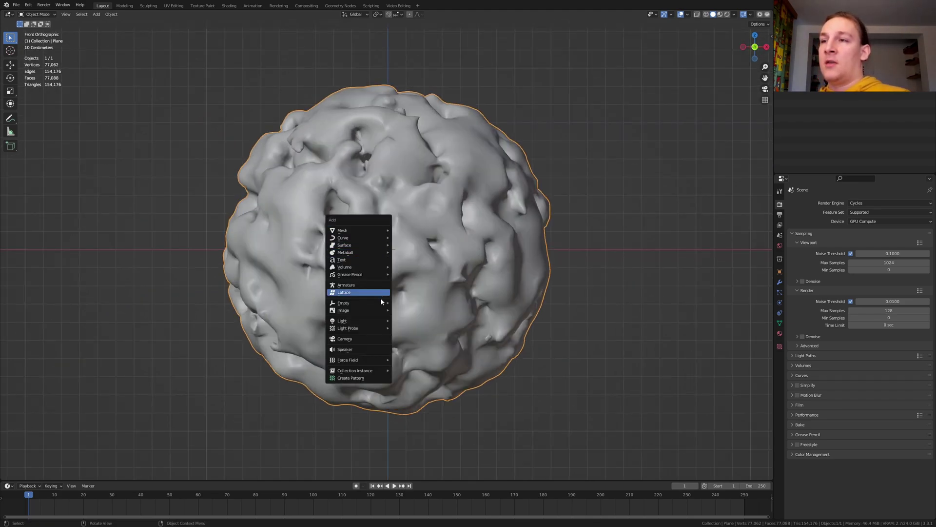
pyautogui.click(376, 340)
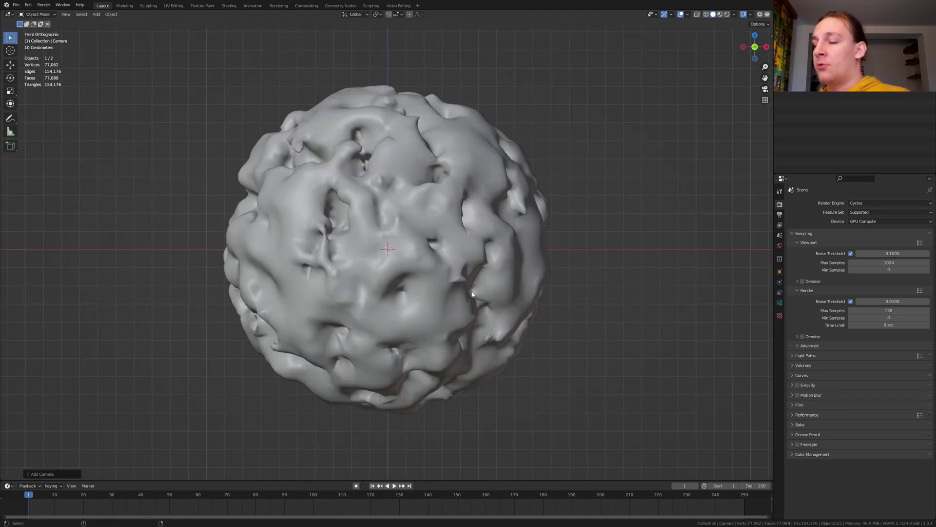
pyautogui.press('ctrl+alt+KP_0')
# - Move the camera along its local Z axis closer to the sphere so the sphere fills the frame
pyautogui.press('g')
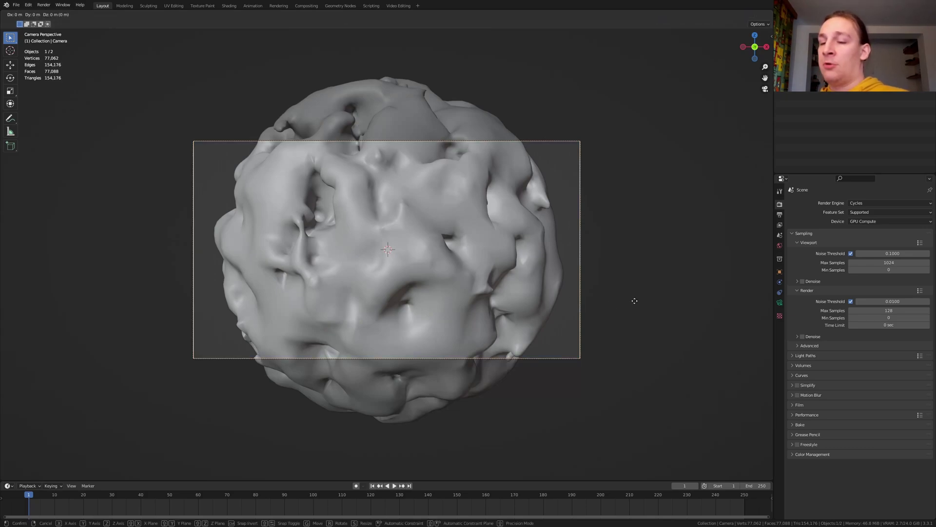
pyautogui.press('z')
pyautogui.press('z')
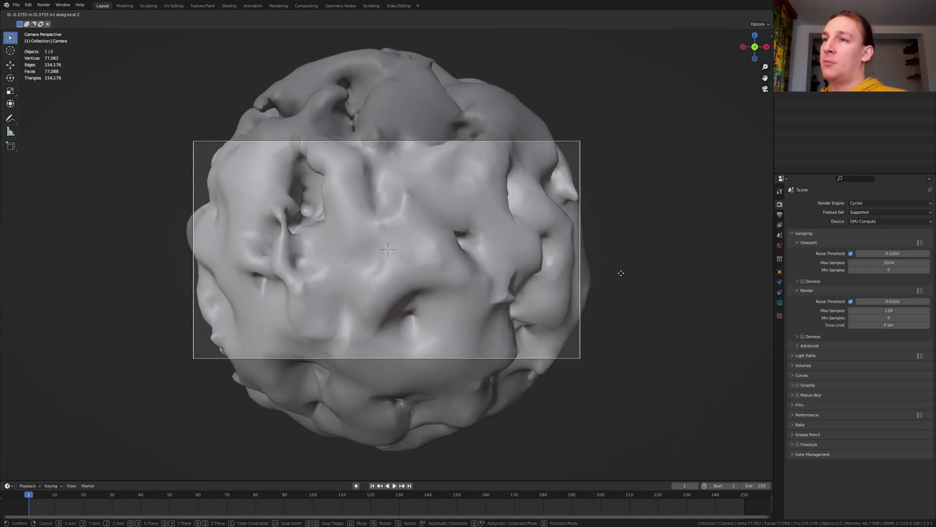
pyautogui.click(617, 264)
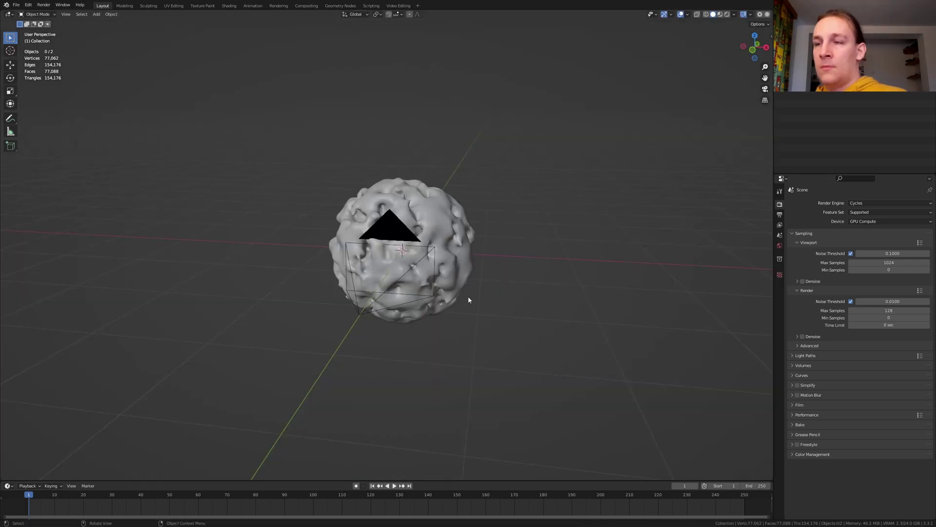
# - Add a cube, scale it up to enclose the sphere, and stretch it along Z into a tall box
pyautogui.hotkey('shift', 'a')
pyautogui.moveTo(477, 299)
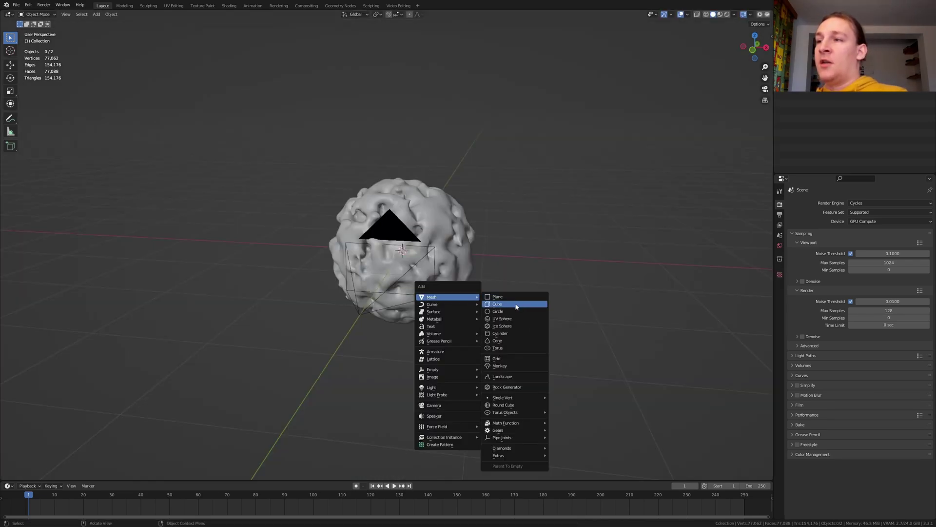
pyautogui.click(516, 304)
pyautogui.press('s')
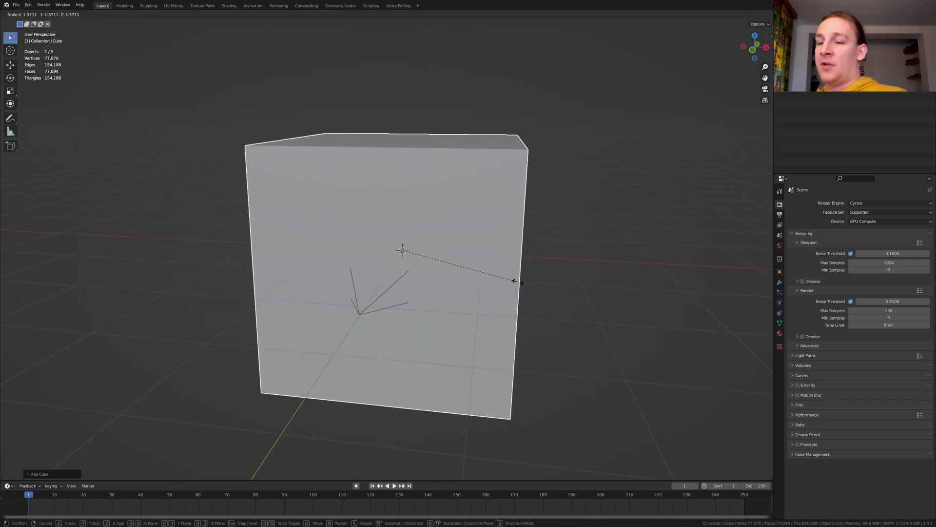
pyautogui.press('z')
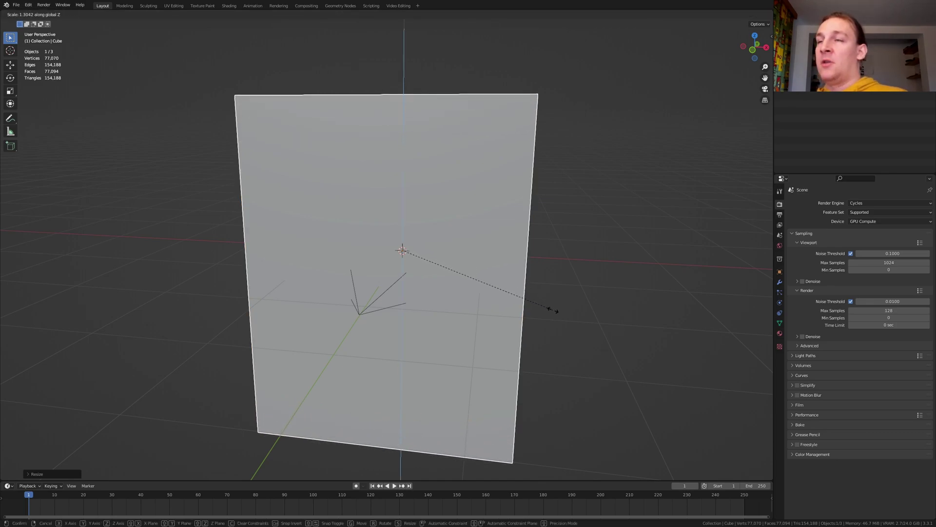
pyautogui.click(572, 326)
# - Using wireframe display, duplicate the box straight down along Z so its top slightly overlaps the original's base, then restore solid display
pyautogui.press('KP_1')
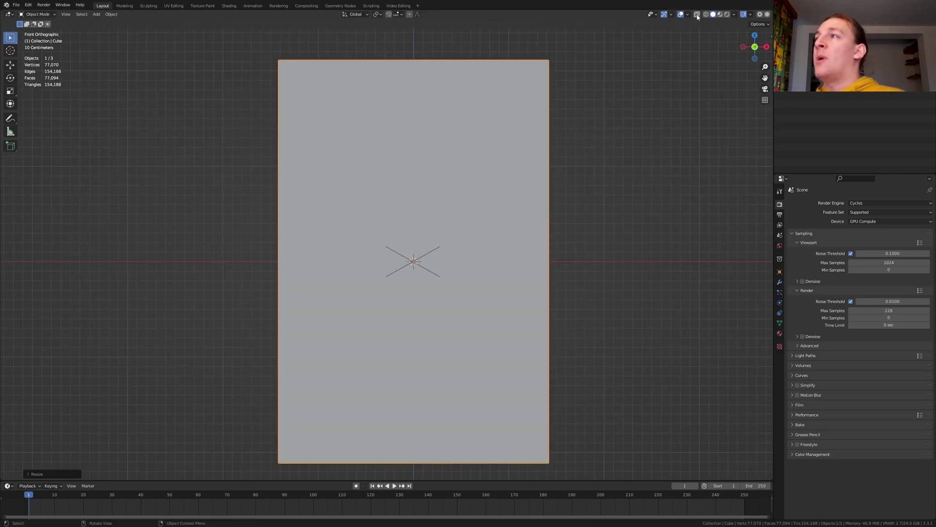
pyautogui.click(706, 15)
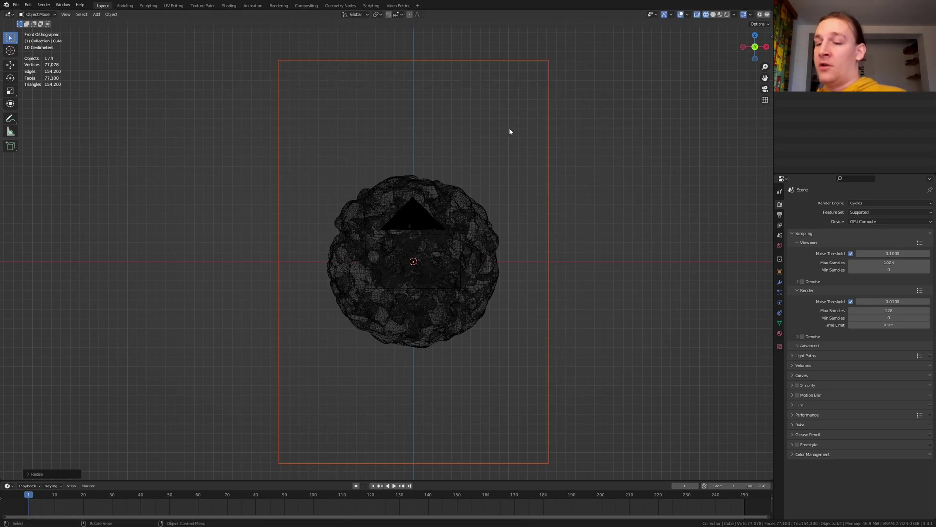
pyautogui.hotkey('shift', 'd')
pyautogui.press('z')
pyautogui.click(500, 478)
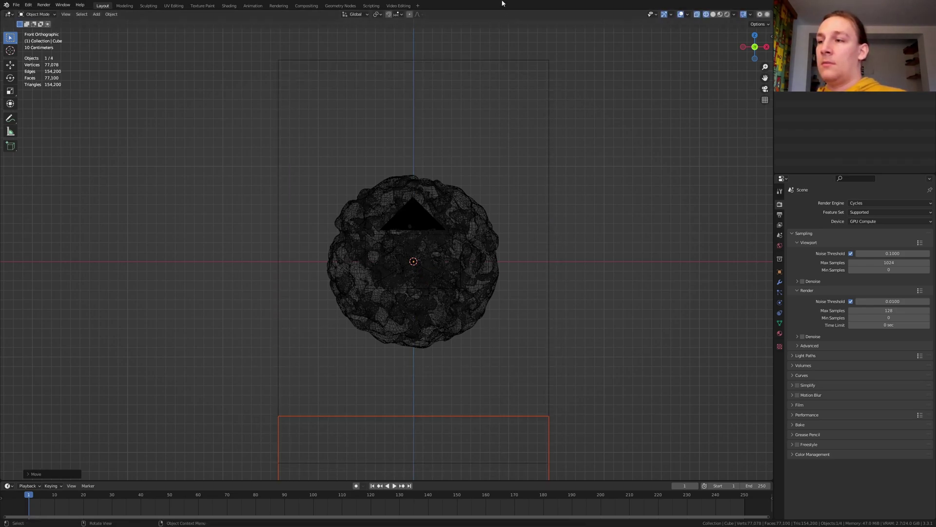
pyautogui.click(713, 15)
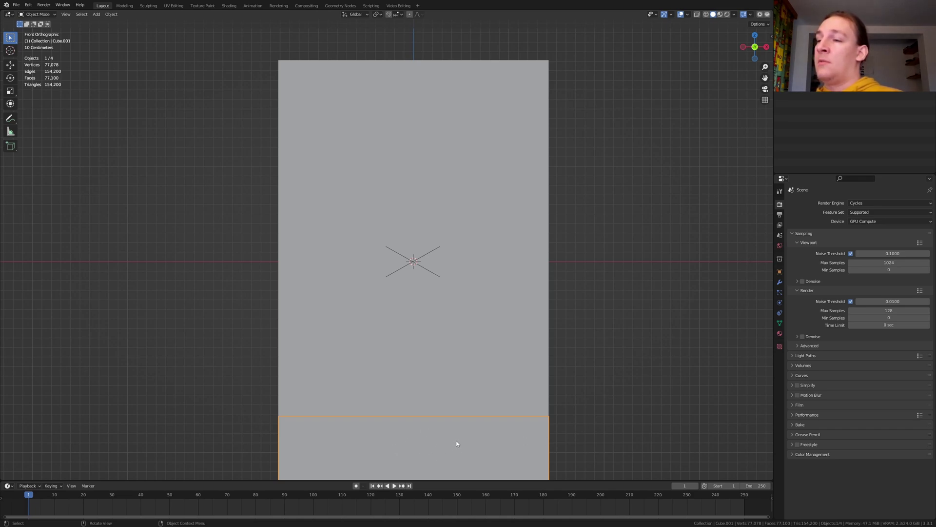
# - Add fluid physics to the lower box with type Flow, flow type Liquid and flow behavior Outflow
pyautogui.click(779, 302)
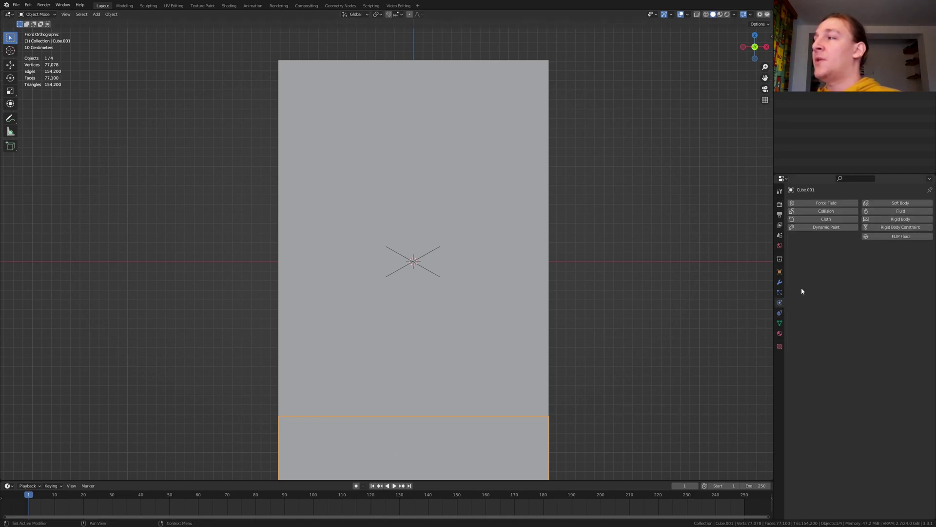
pyautogui.click(893, 212)
pyautogui.click(862, 259)
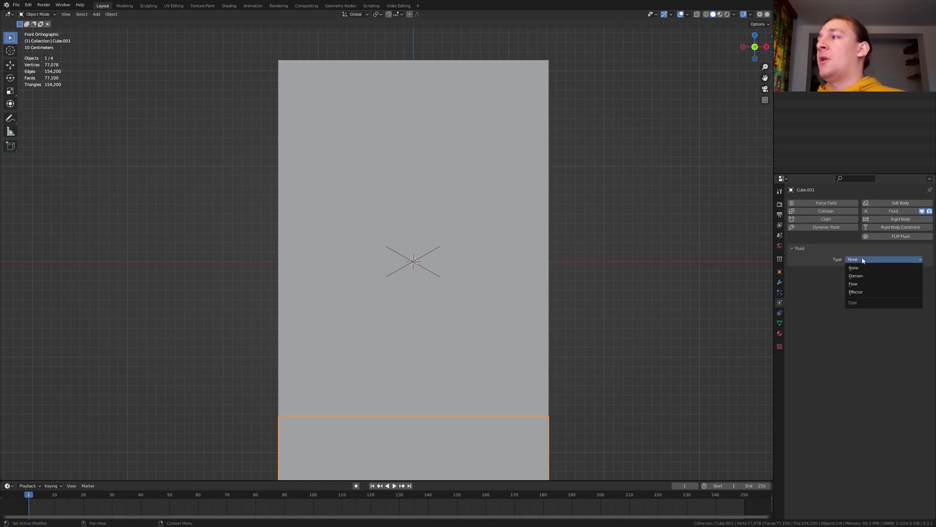
pyautogui.click(867, 286)
pyautogui.click(869, 281)
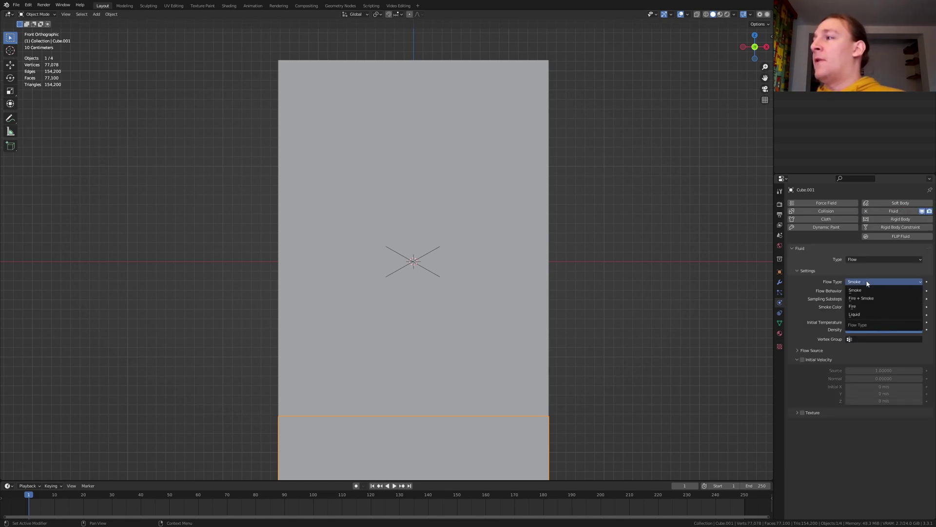
pyautogui.click(873, 315)
pyautogui.click(874, 292)
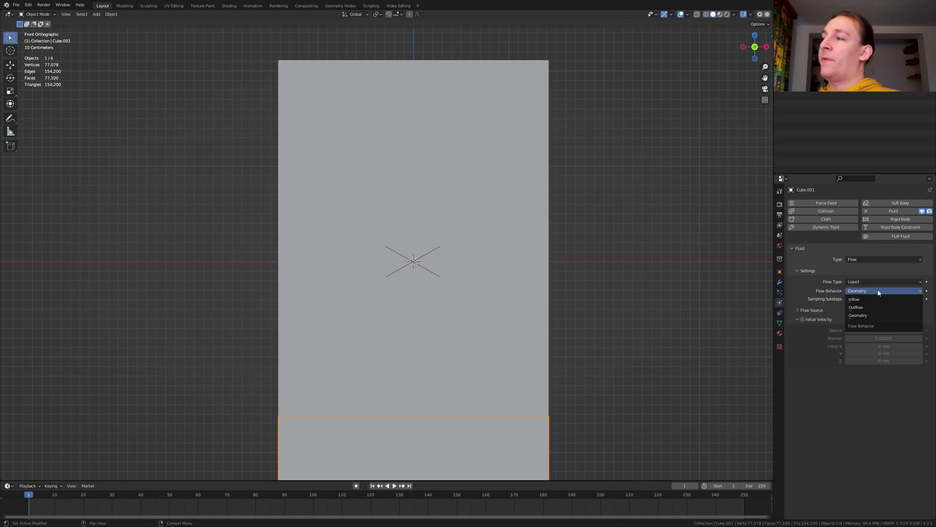
pyautogui.click(882, 308)
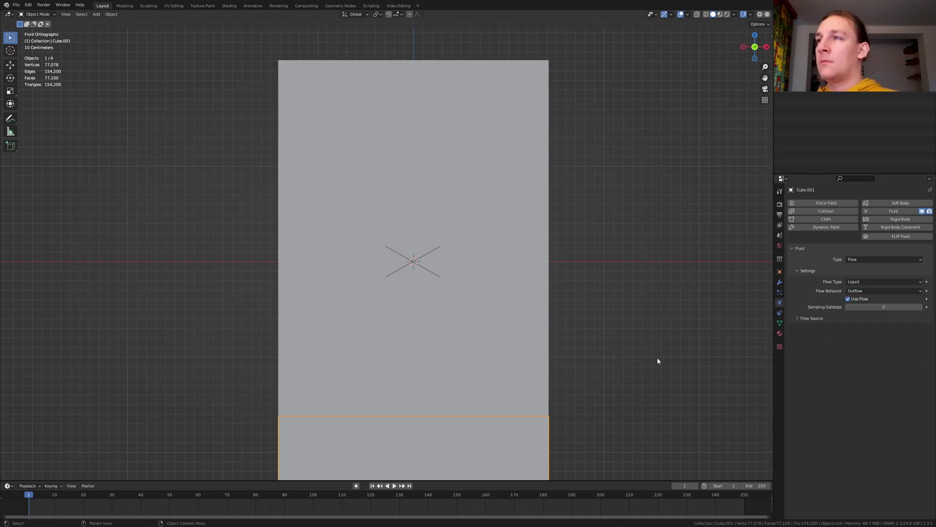
# - Add fluid physics to the box enclosing the sphere, with type Domain and domain type Liquid
pyautogui.click(520, 128)
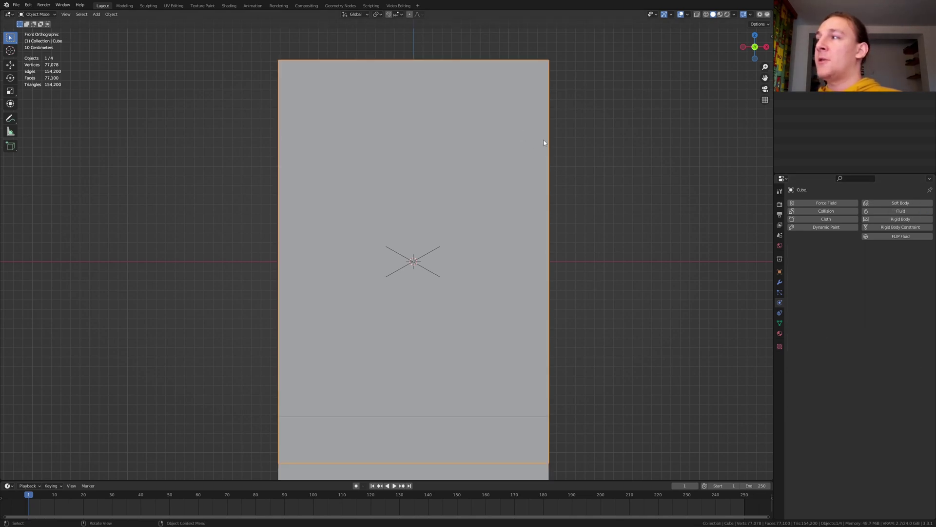
pyautogui.click(890, 211)
pyautogui.click(882, 259)
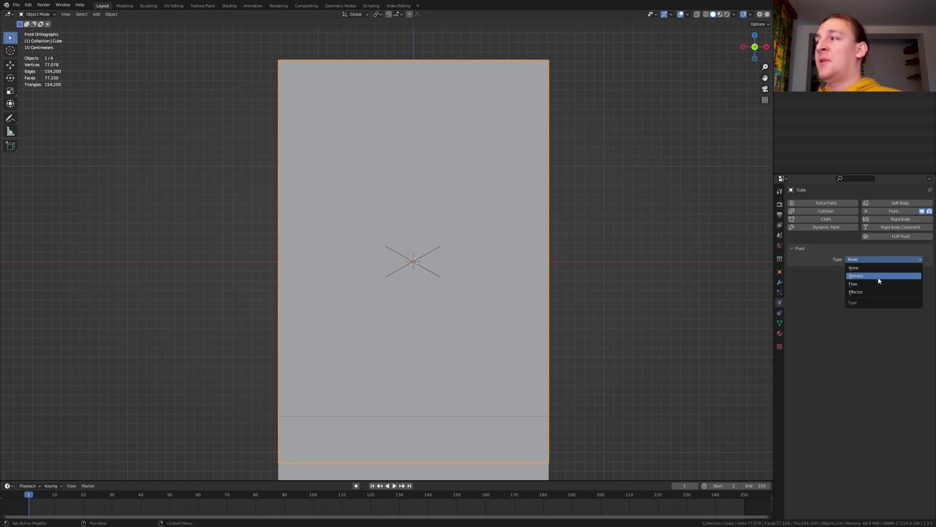
pyautogui.click(880, 276)
pyautogui.click(878, 281)
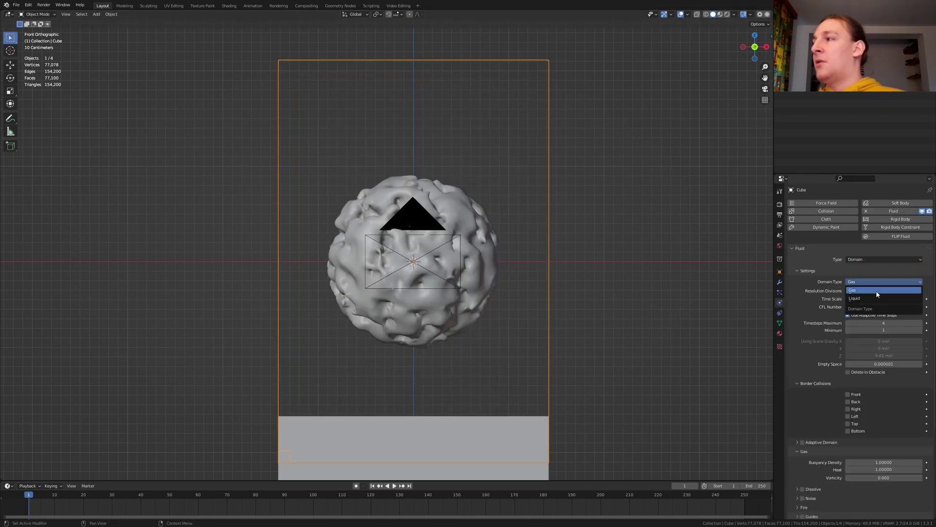
pyautogui.click(877, 299)
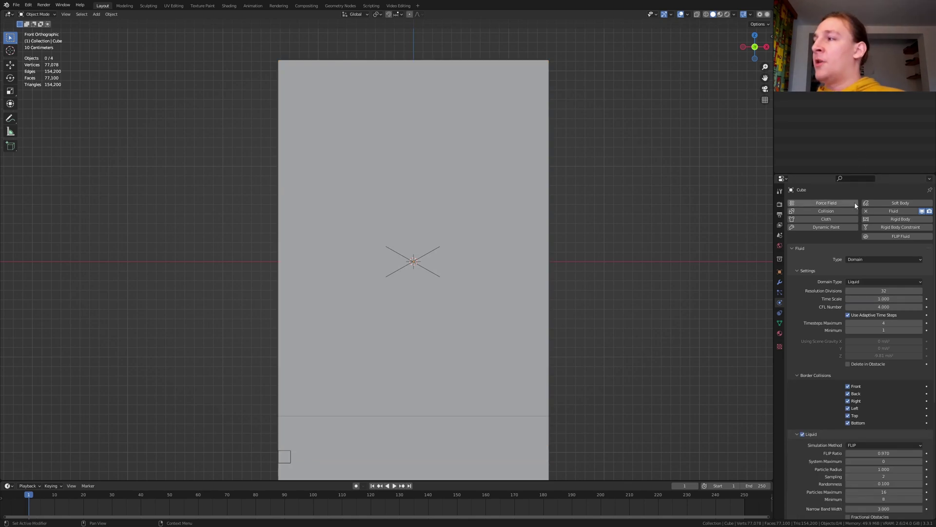
# - Set the fluid domain's resolution divisions to 256 and enable its Diffusion and Mesh options
pyautogui.click(878, 291)
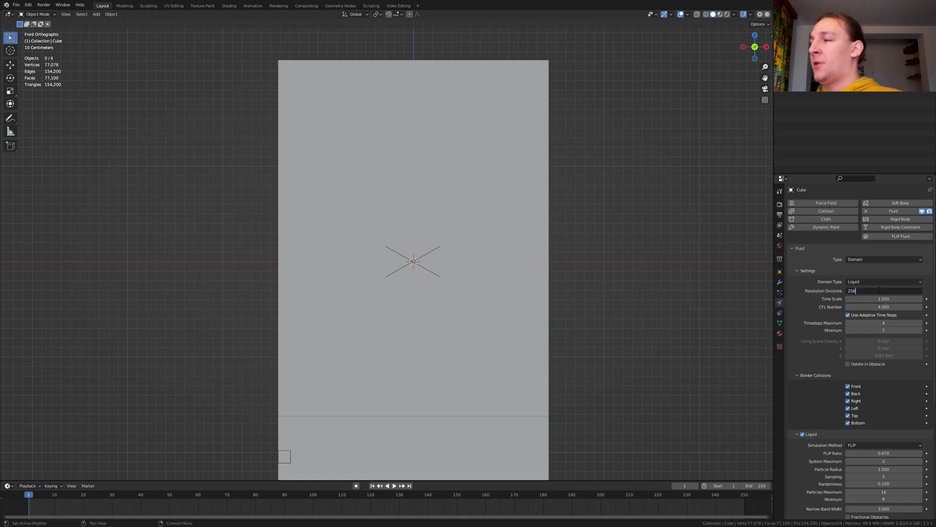
pyautogui.write('256')
pyautogui.press('Return')
pyautogui.scroll(-6, 826, 343)
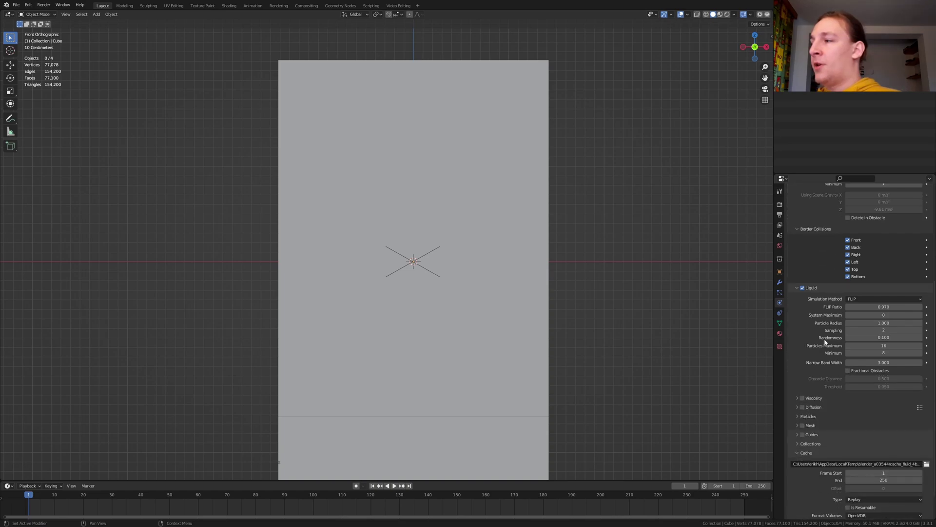
pyautogui.click(803, 424)
# - Set the domain's cache type to All and make the cache resumable
pyautogui.scroll(-2, 829, 403)
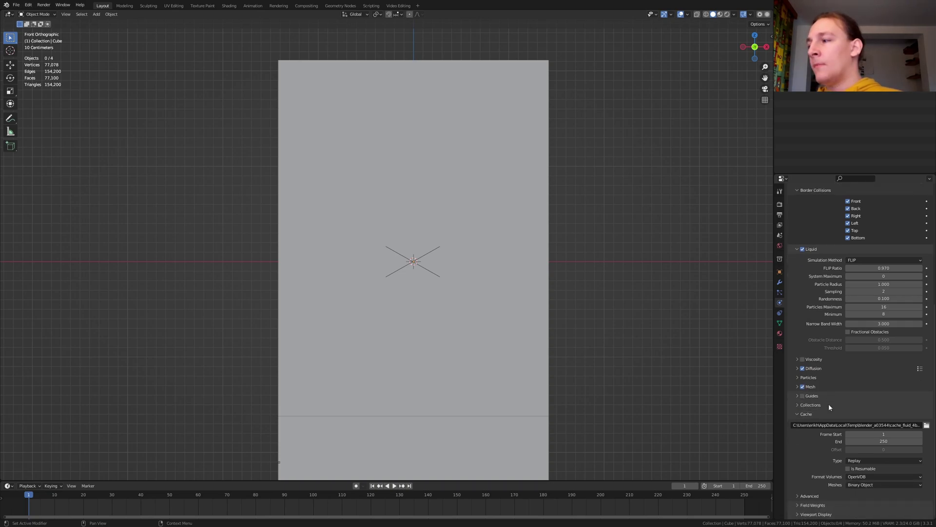
pyautogui.click(863, 460)
pyautogui.click(853, 484)
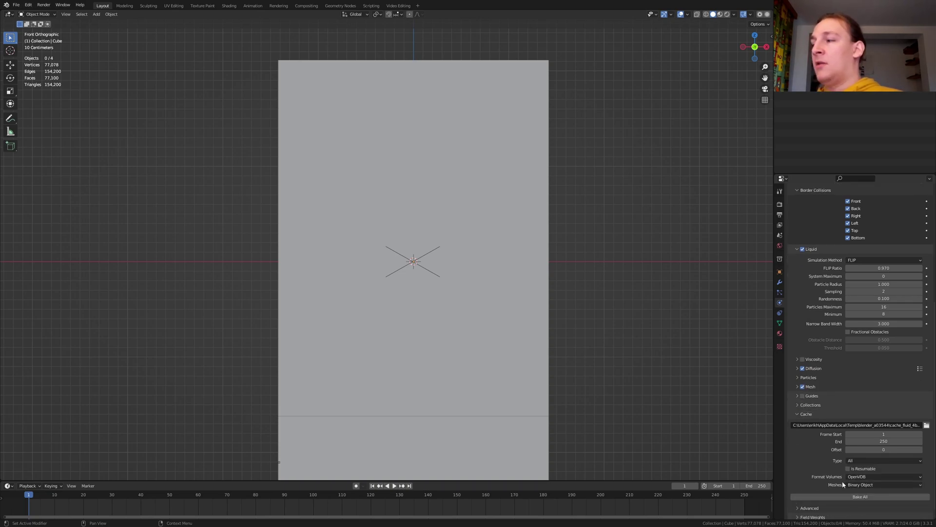
pyautogui.click(848, 469)
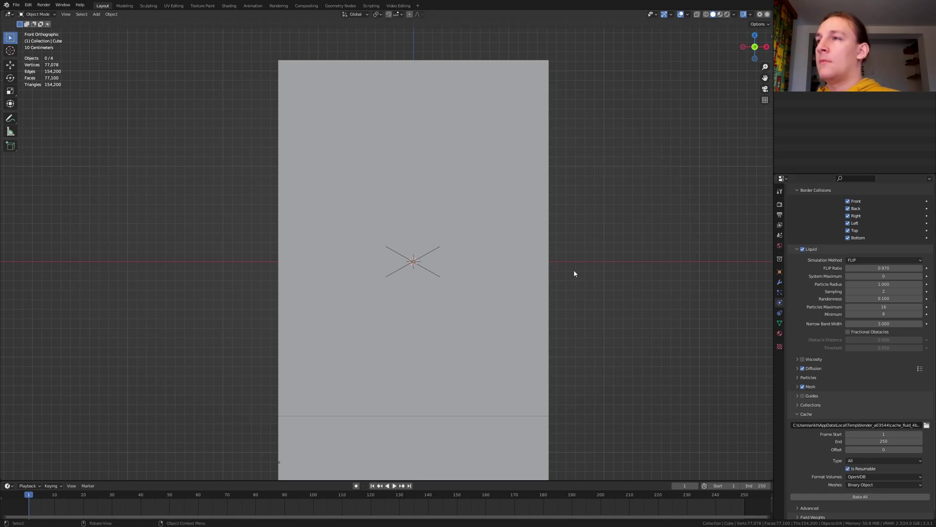
# - Hide the domain box and add an ico sphere to the scene
pyautogui.click(501, 211)
pyautogui.press('Delete')
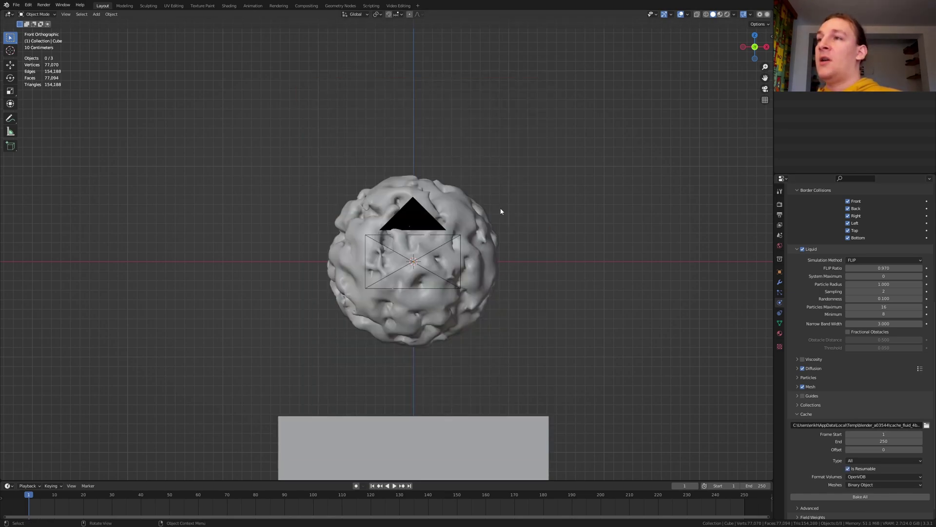
pyautogui.moveTo(502, 211); pyautogui.dragTo(533, 283, button='middle')
pyautogui.hotkey('shift', 'a')
pyautogui.moveTo(534, 283)
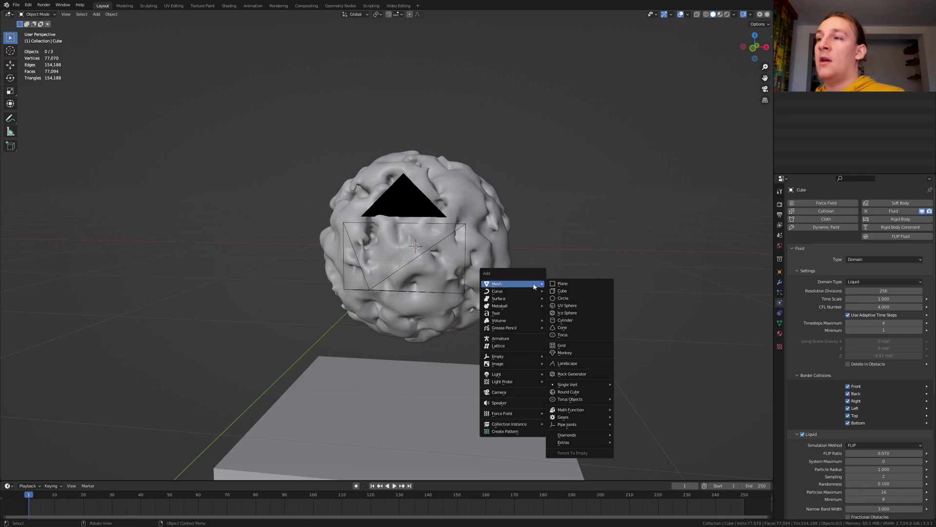
pyautogui.click(575, 313)
# - Move the ico sphere up along Z and scale it down so it floats just above the noisy sphere
pyautogui.press('g')
pyautogui.press('z')
pyautogui.click(549, 221)
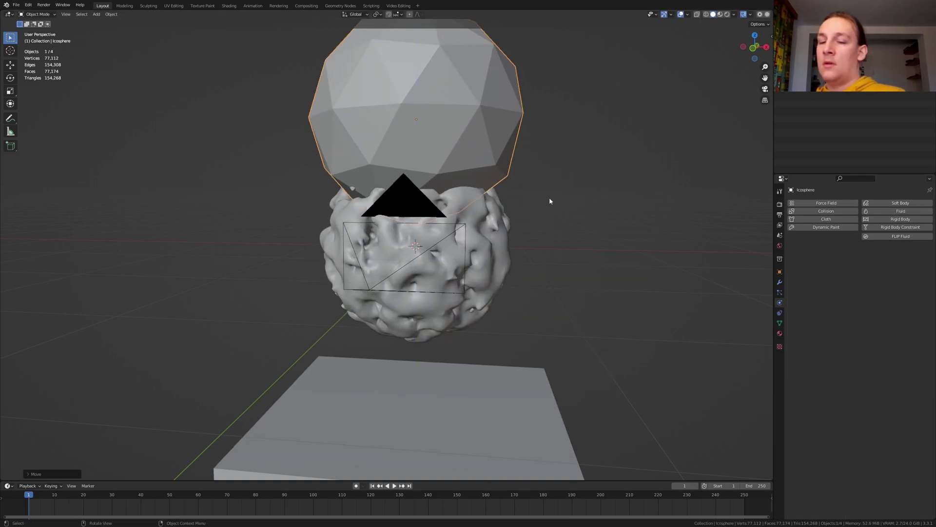
pyautogui.press('s')
pyautogui.click(454, 163)
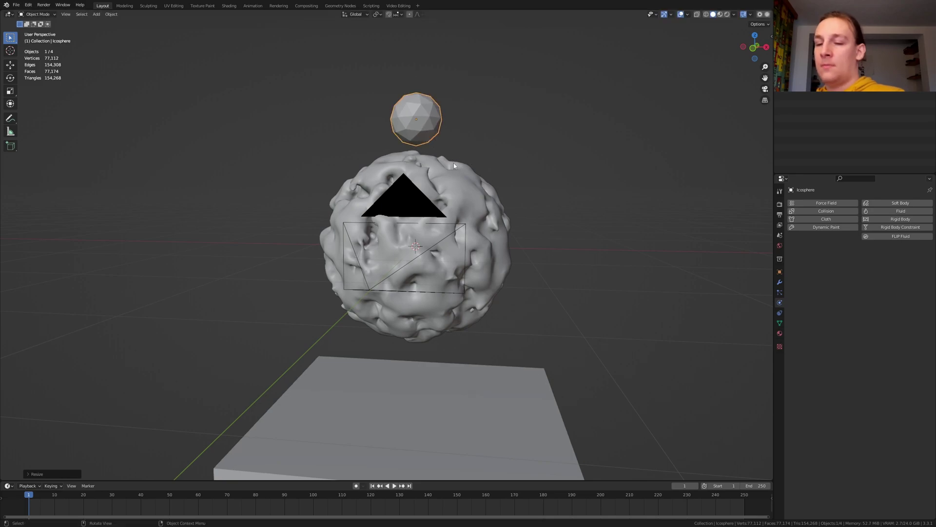
# - Add fluid physics to the small ico sphere as a Flow object with flow type Liquid and behavior Inflow
pyautogui.moveTo(454, 163); pyautogui.dragTo(631, 324, button='middle')
pyautogui.click(896, 211)
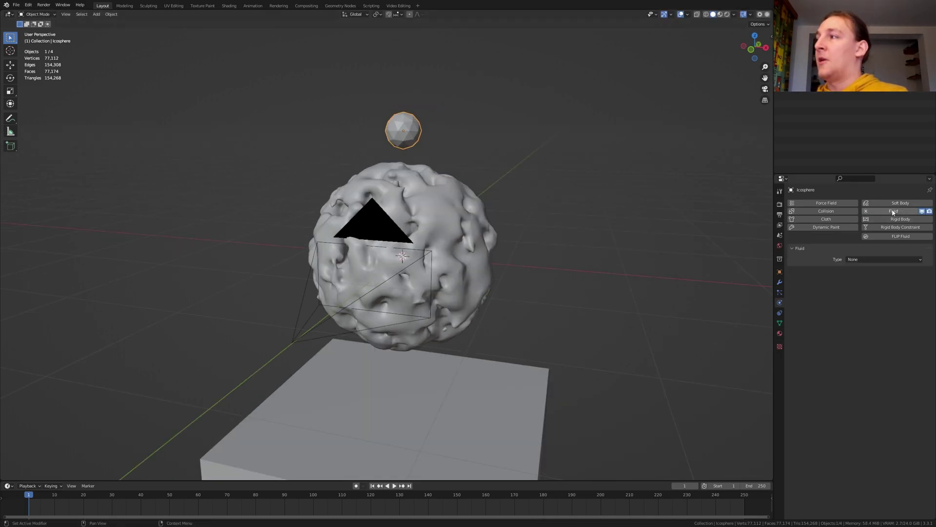
pyautogui.click(854, 259)
pyautogui.click(870, 285)
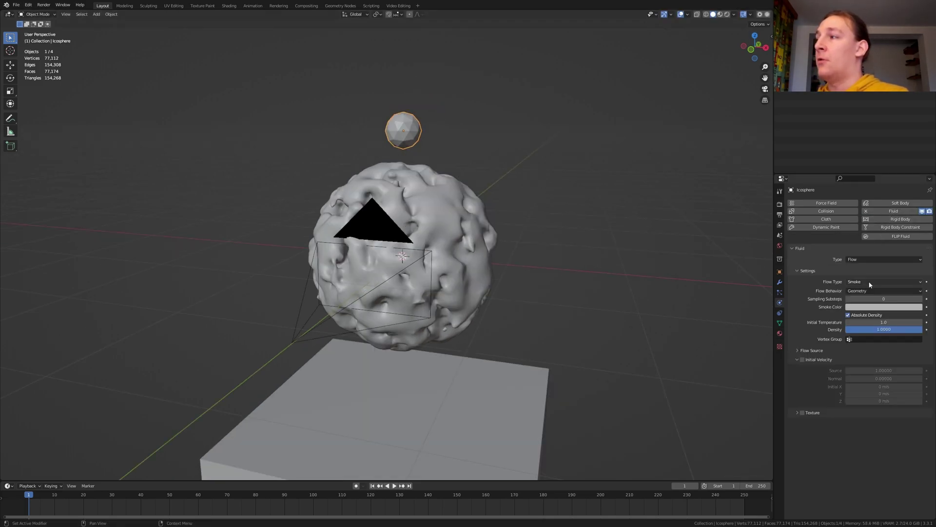
pyautogui.click(865, 282)
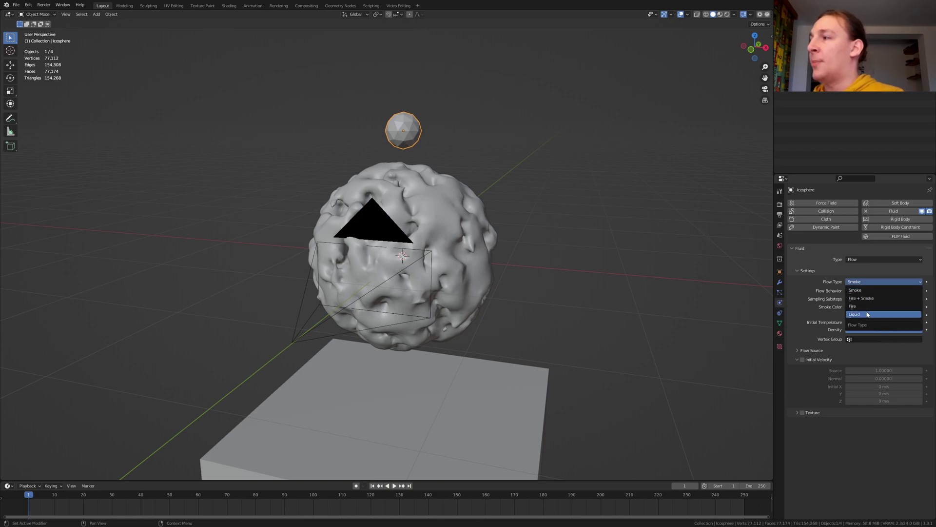
pyautogui.click(863, 314)
pyautogui.click(867, 291)
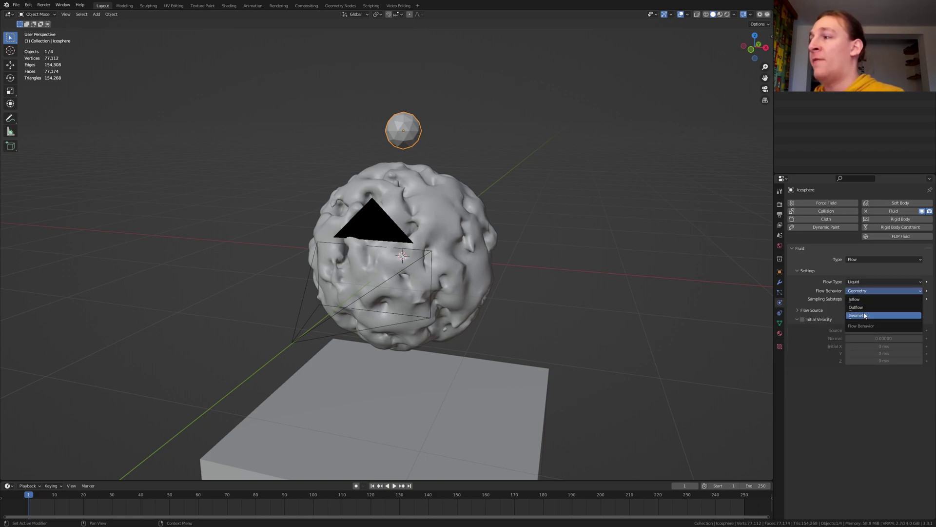
pyautogui.click(870, 301)
# - Add fluid physics to the noisy sphere and set its type to Effector
pyautogui.click(485, 267)
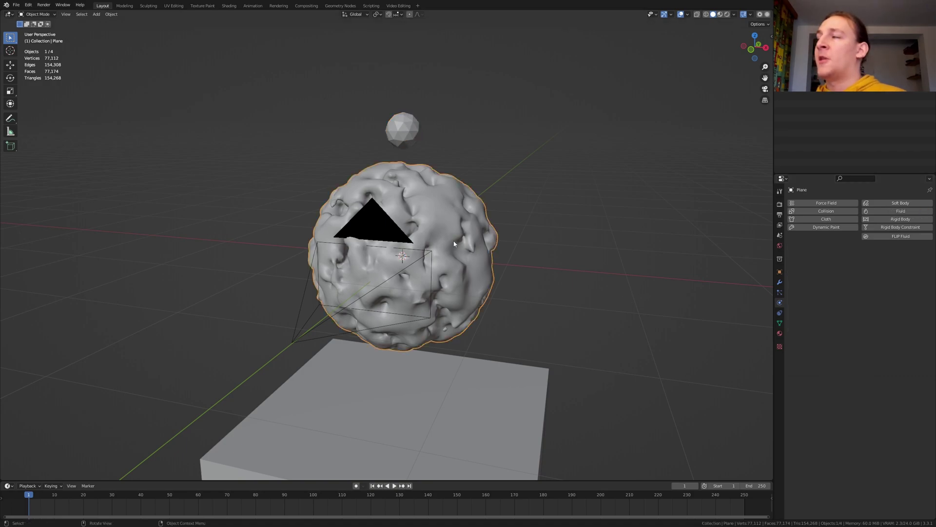
pyautogui.click(904, 212)
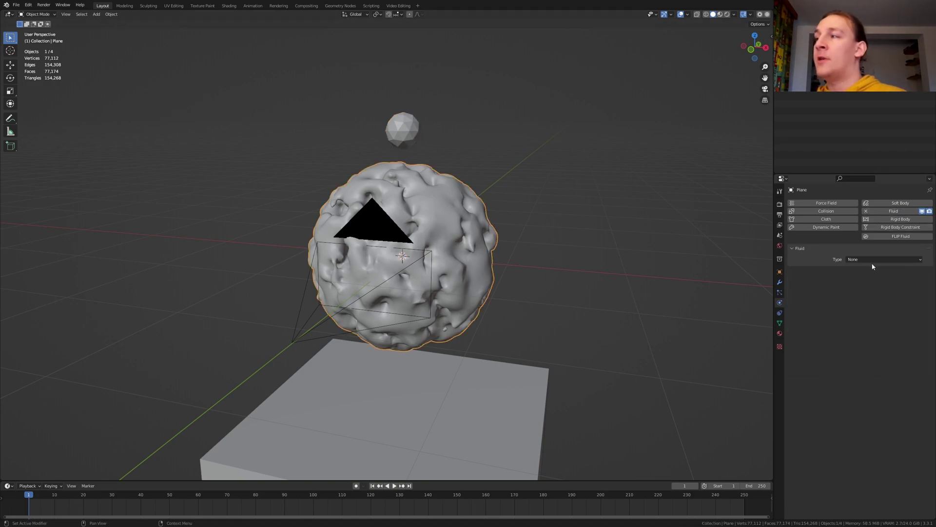
pyautogui.click(873, 258)
pyautogui.click(871, 296)
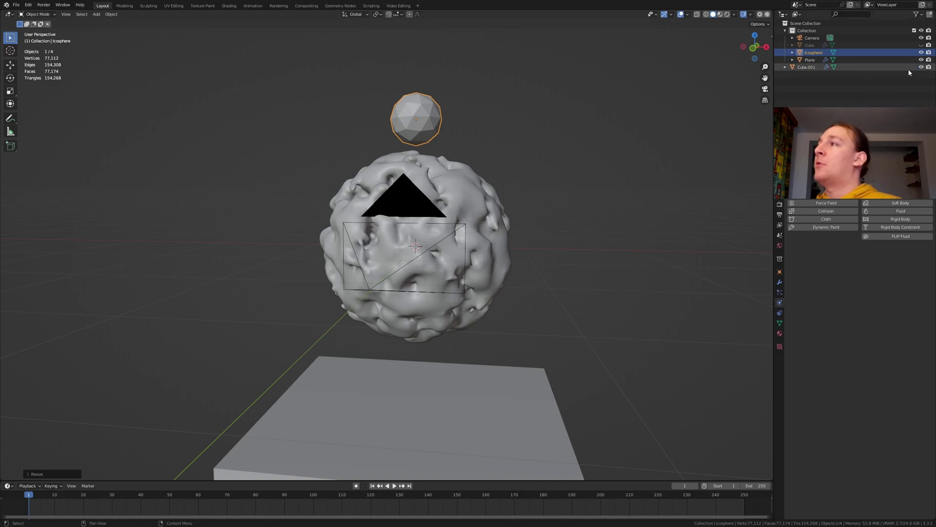
# - Exclude Cube.001 from renders and save the project file
pyautogui.click(928, 67)
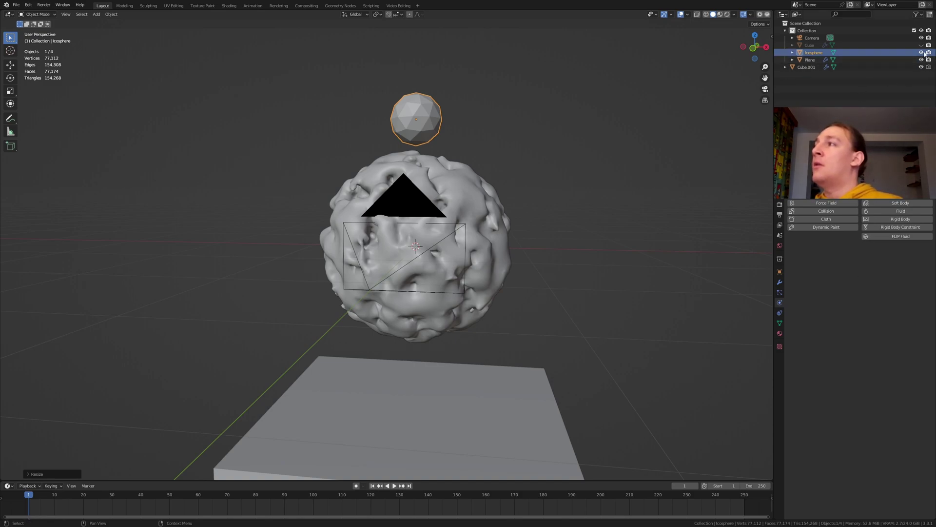
pyautogui.click(917, 15)
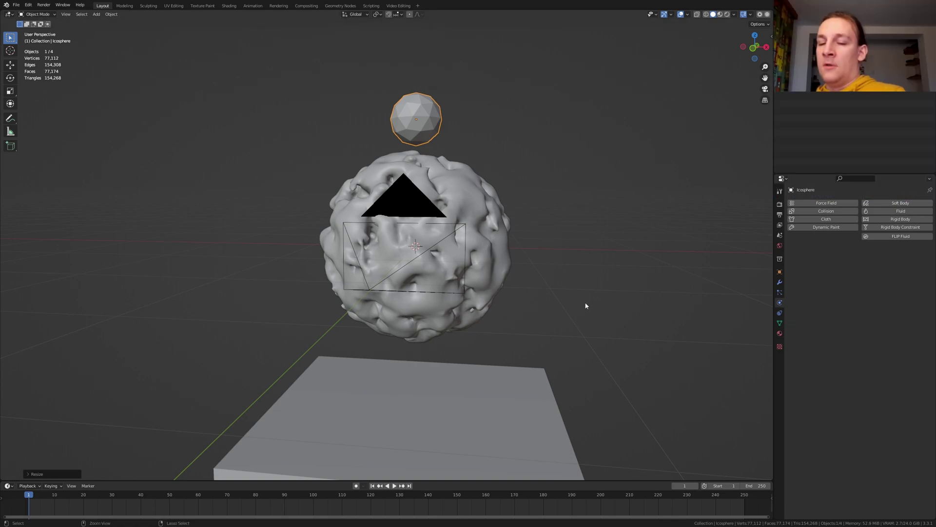
pyautogui.hotkey('ctrl', 's')
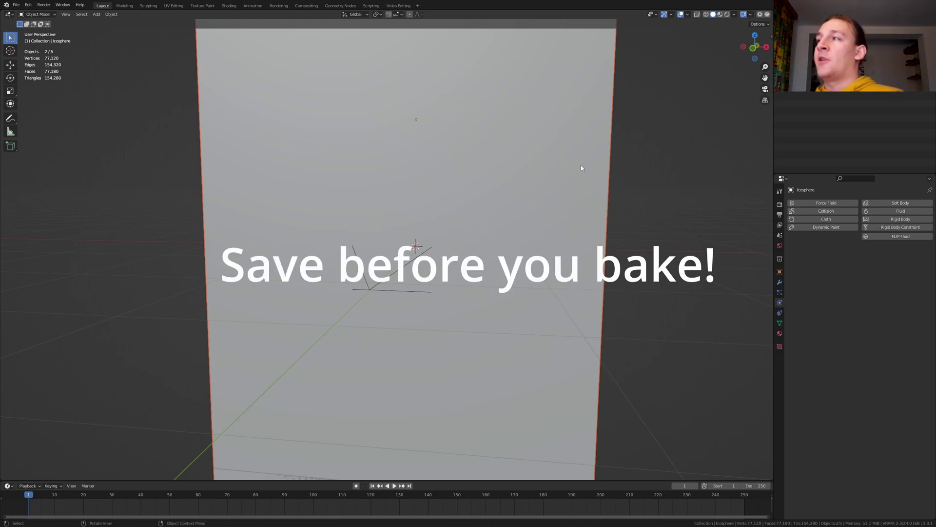
# - Select the fluid domain box and bake its entire simulation
pyautogui.click(581, 169)
pyautogui.scroll(-7, 854, 326)
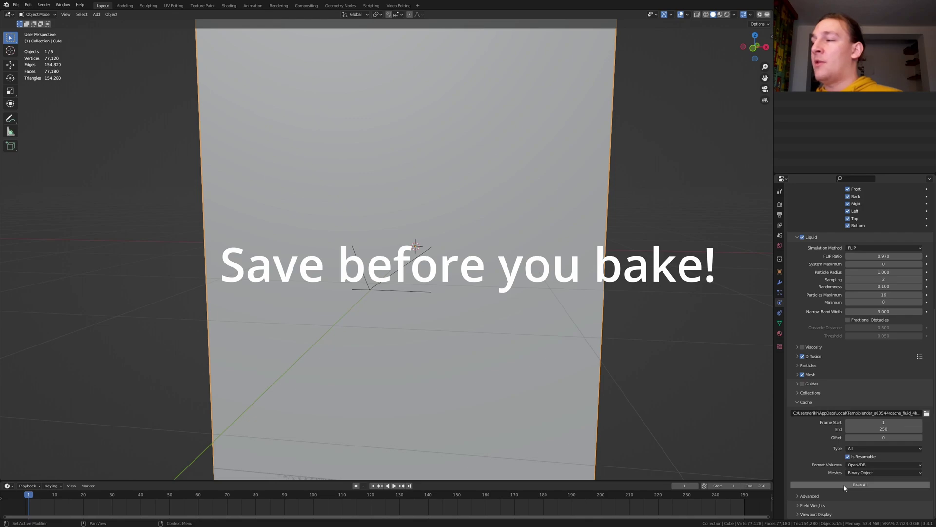
pyautogui.click(844, 485)
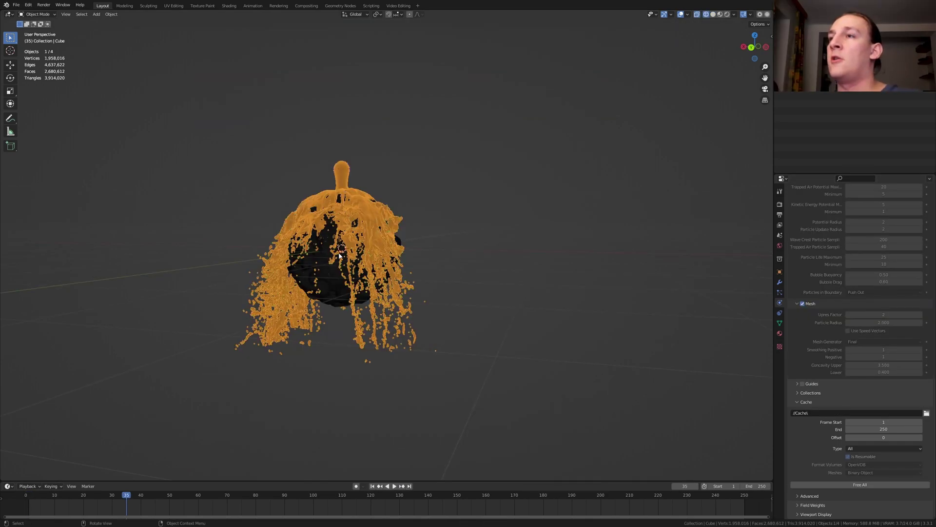
# - In the Shading workspace, add a ColorRamp to the noisy sphere's material and connect its Color output to Base Color
pyautogui.click(320, 264)
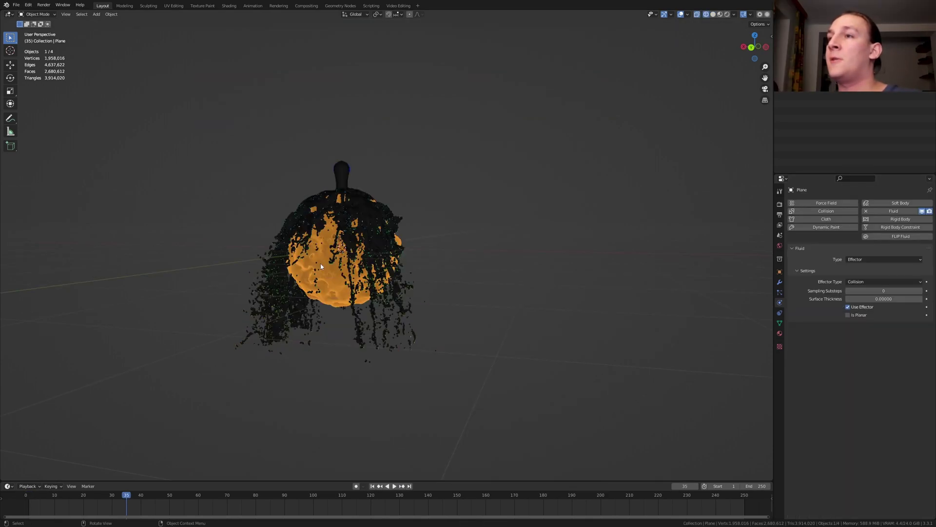
pyautogui.click(229, 6)
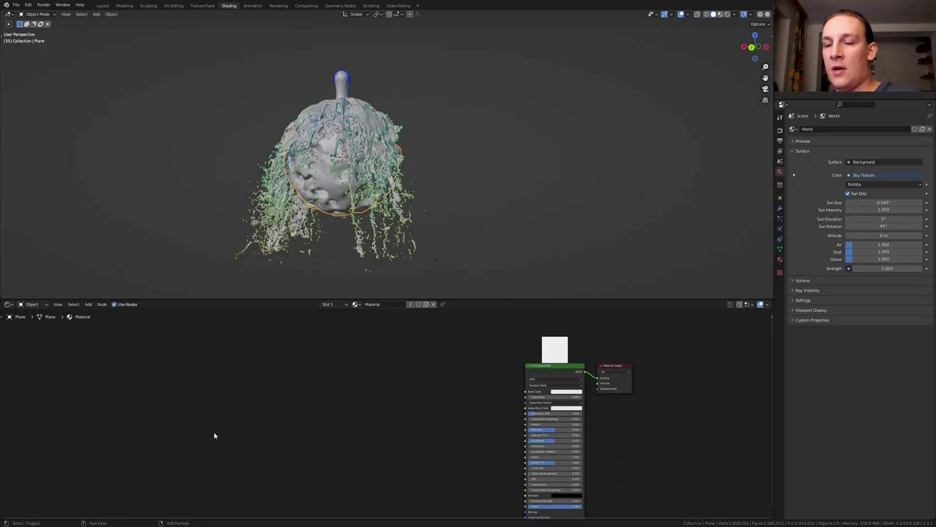
pyautogui.hotkey('shift', 'a')
pyautogui.click(214, 434)
pyautogui.write('col')
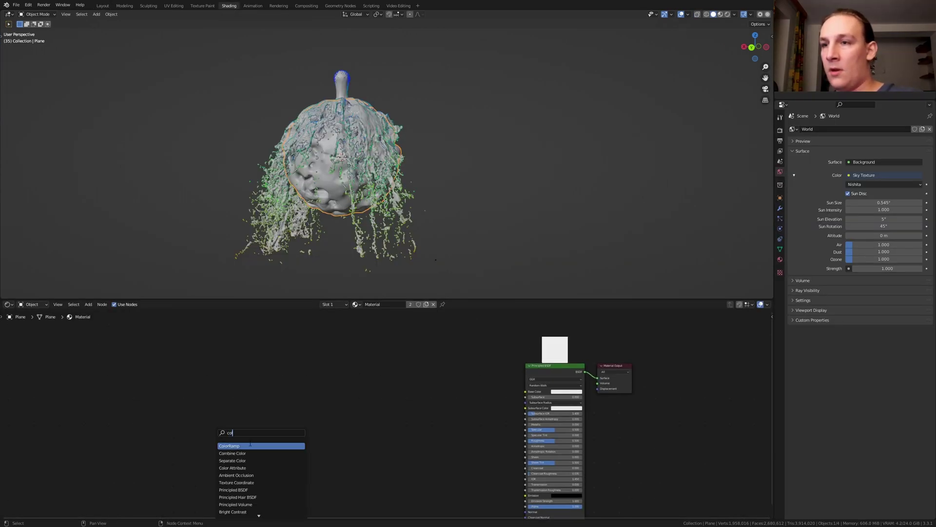
pyautogui.click(258, 444)
pyautogui.click(398, 397)
pyautogui.moveTo(413, 395); pyautogui.dragTo(527, 392)
pyautogui.moveTo(380, 396); pyautogui.dragTo(402, 380)
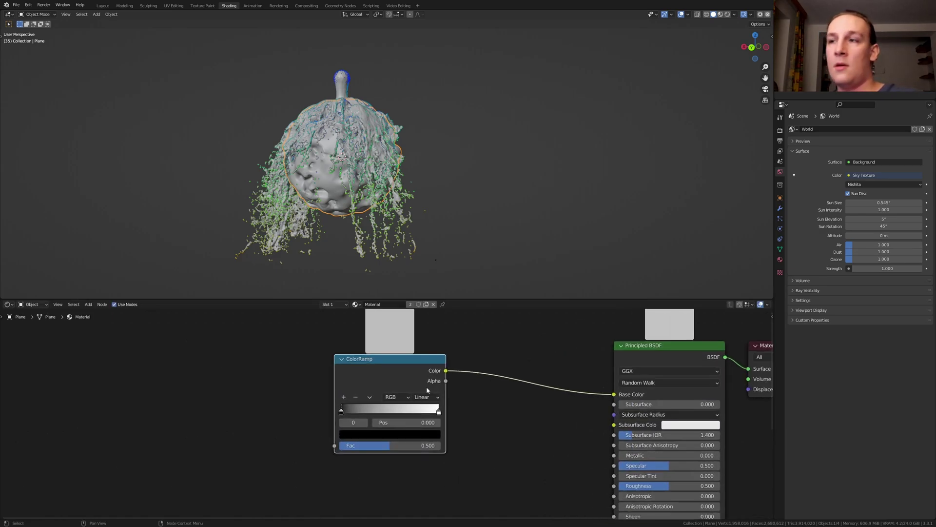
# - Move the ColorRamp's white stop to 0.391, color it salmon orange and show the scene in rendered shading
pyautogui.moveTo(438, 414); pyautogui.dragTo(379, 420)
pyautogui.click(395, 435)
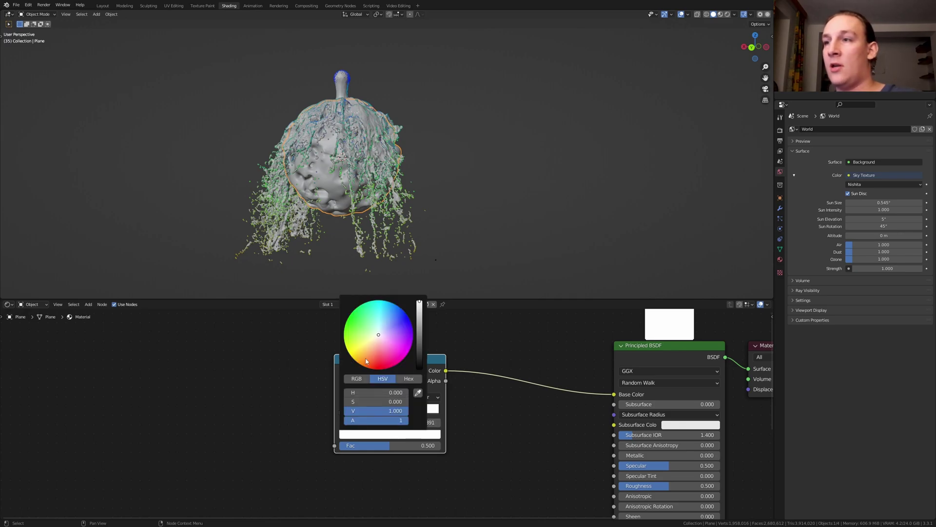
pyautogui.click(373, 355)
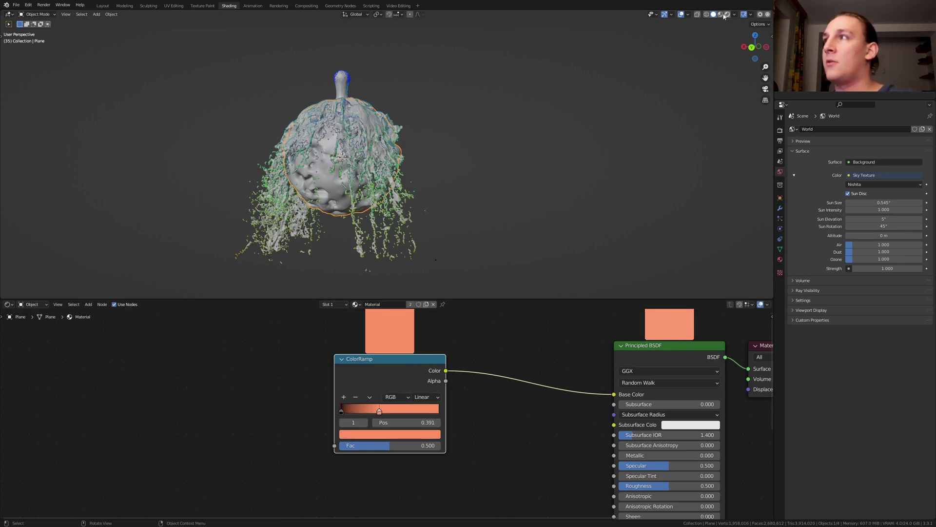
pyautogui.press('z')
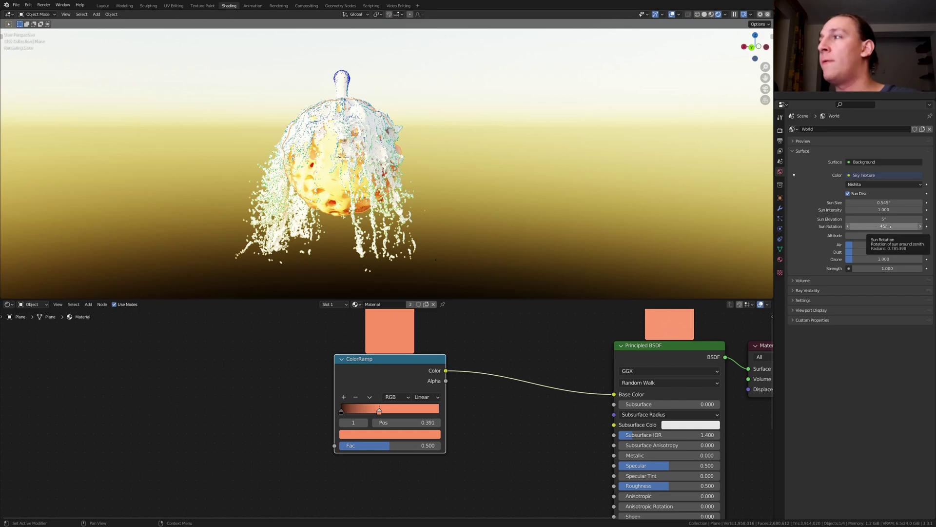
# - Add a Mix color node between the ColorRamp and the Principled BSDF
pyautogui.moveTo(503, 383); pyautogui.dragTo(473, 365, button='middle')
pyautogui.hotkey('shift', 'a')
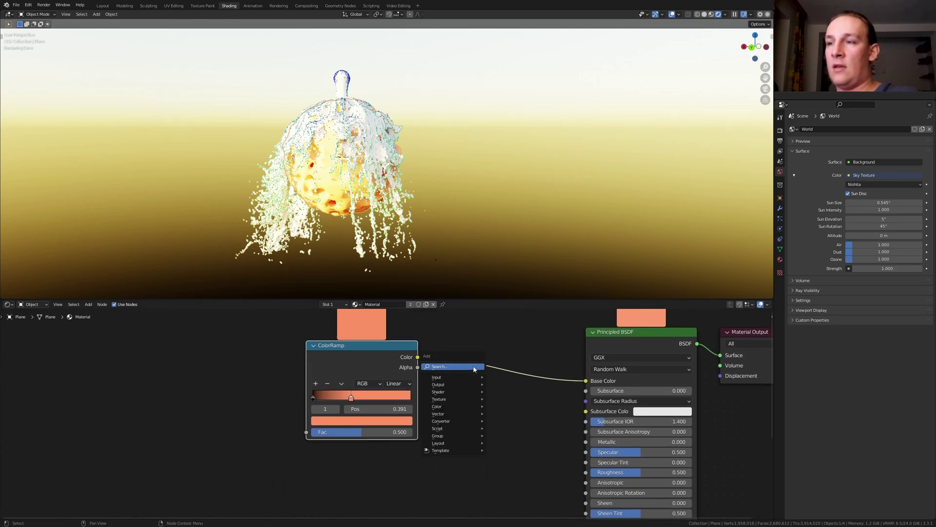
pyautogui.click(473, 365)
pyautogui.write('mi')
pyautogui.press('Return')
pyautogui.click(453, 433)
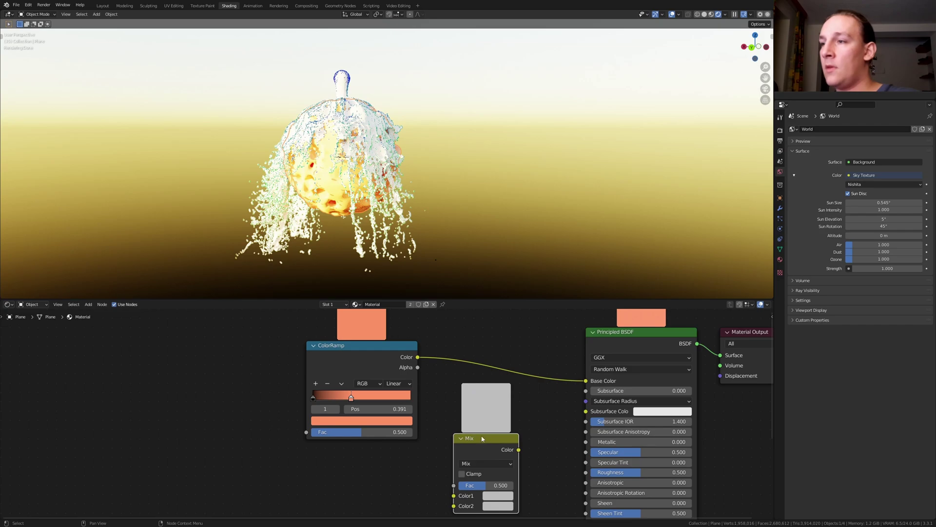
# - Connect the ColorRamp's Color output to the Mix node's Fac and the Mix Color output to the Principled BSDF's Roughness
pyautogui.scroll(-4, 428, 342)
pyautogui.moveTo(453, 409); pyautogui.dragTo(421, 360, button='middle')
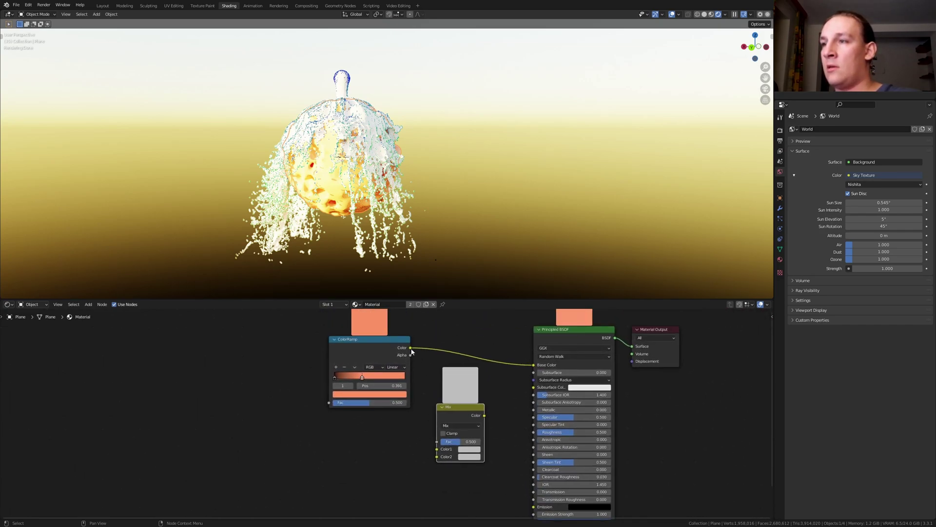
pyautogui.moveTo(411, 348); pyautogui.dragTo(437, 441)
pyautogui.moveTo(483, 417); pyautogui.dragTo(437, 379, button='middle')
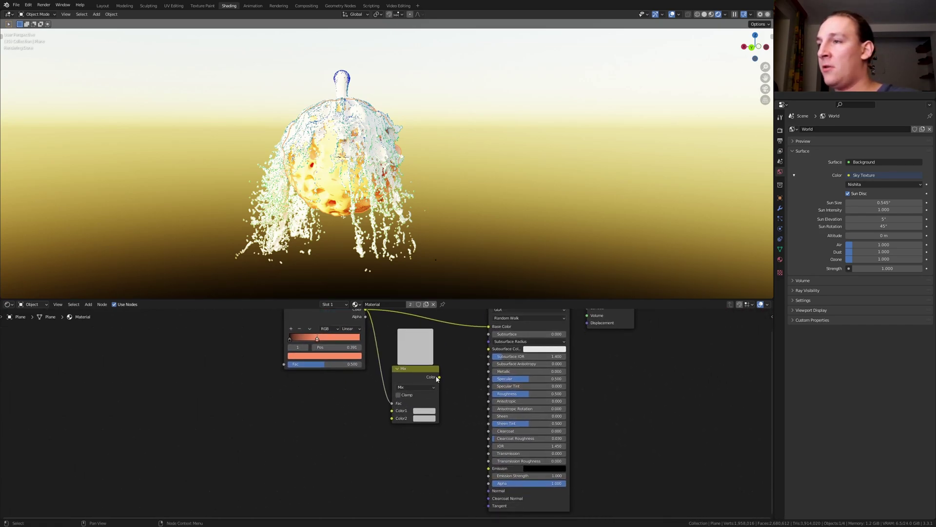
pyautogui.moveTo(439, 377); pyautogui.dragTo(489, 394)
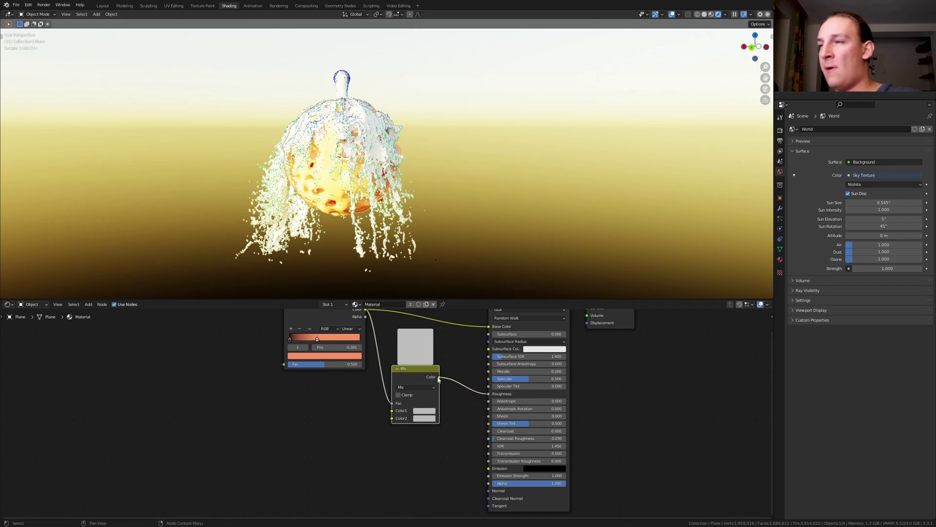
# - Feed the Mix node's Color into the Height of a new Bump node that drives the Principled BSDF's Normal
pyautogui.moveTo(439, 378); pyautogui.dragTo(489, 491)
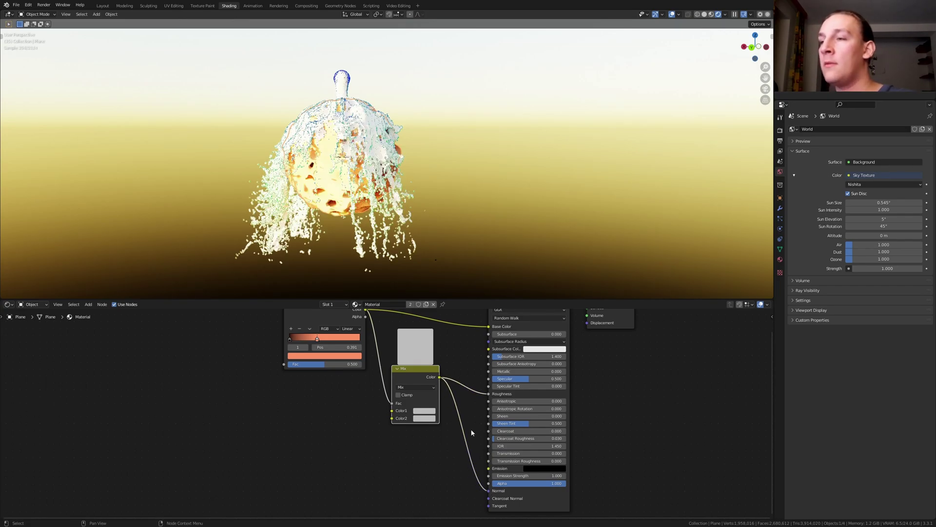
pyautogui.hotkey('shift', 'a')
pyautogui.write('bu')
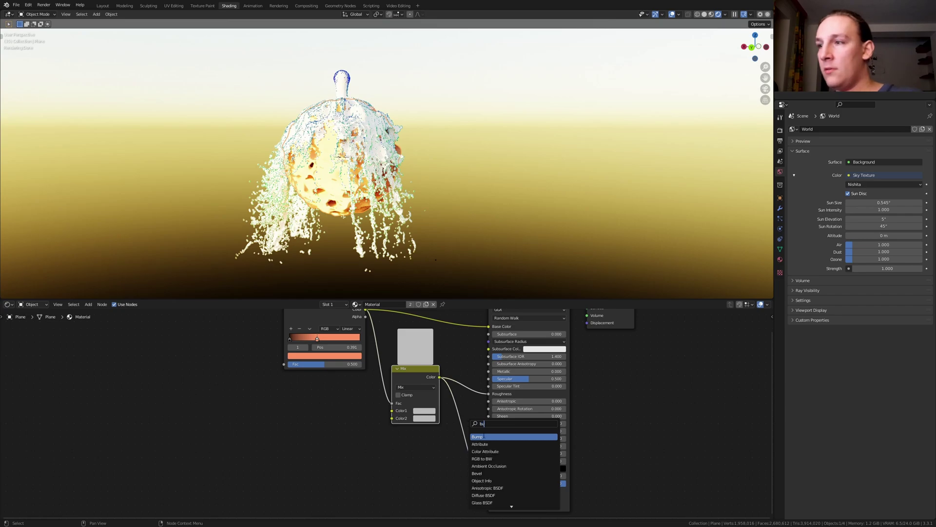
pyautogui.press('Return')
pyautogui.click(466, 489)
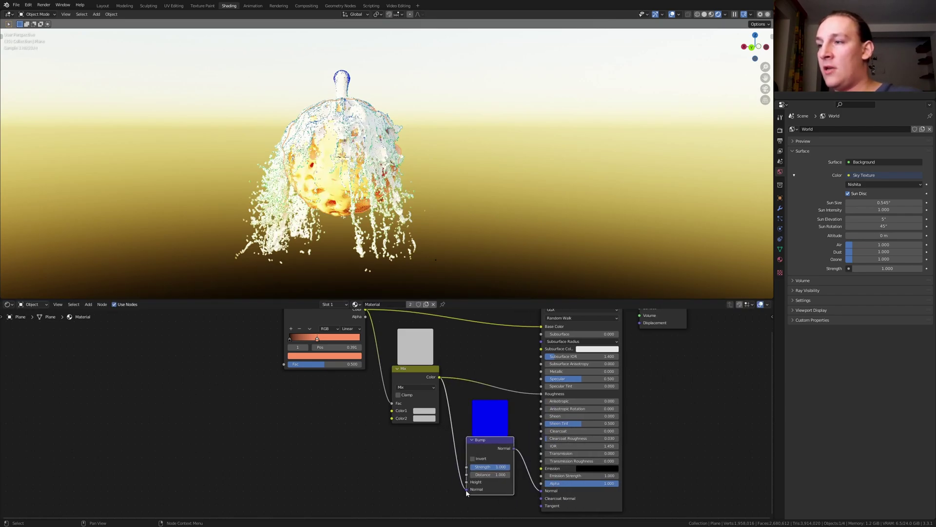
# - Add a Musgrave Texture and connect its Height to the ColorRamp's Fac and the Mix node's Color1
pyautogui.moveTo(178, 369); pyautogui.dragTo(195, 391, button='middle')
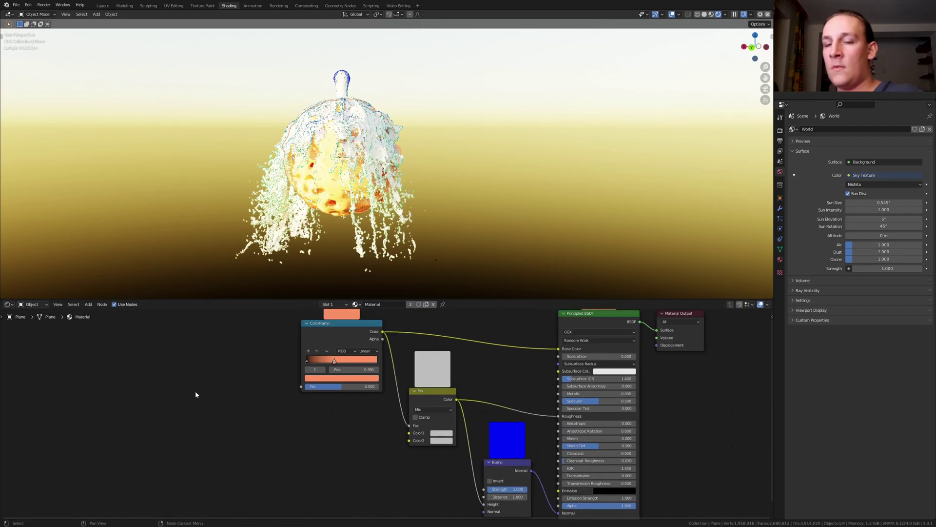
pyautogui.hotkey('shift', 'a')
pyautogui.write('mu')
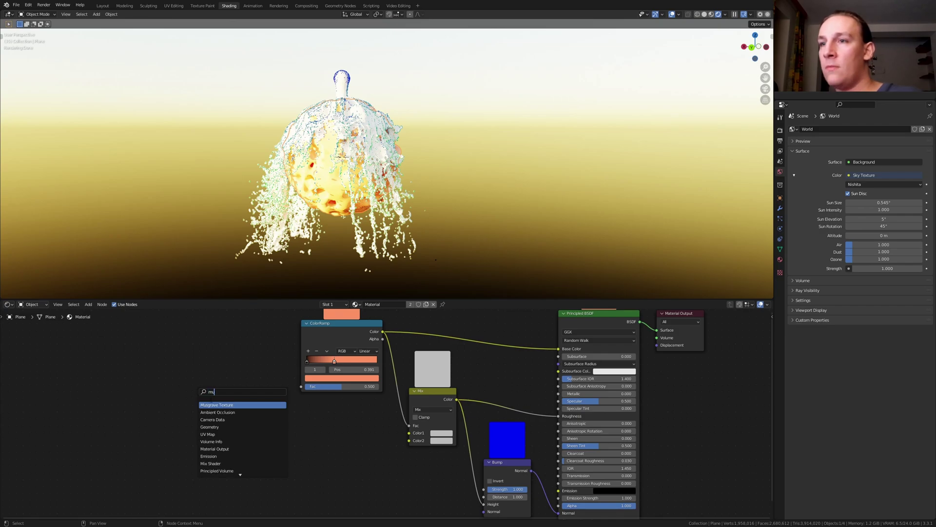
pyautogui.press('Return')
pyautogui.moveTo(219, 400); pyautogui.dragTo(301, 386)
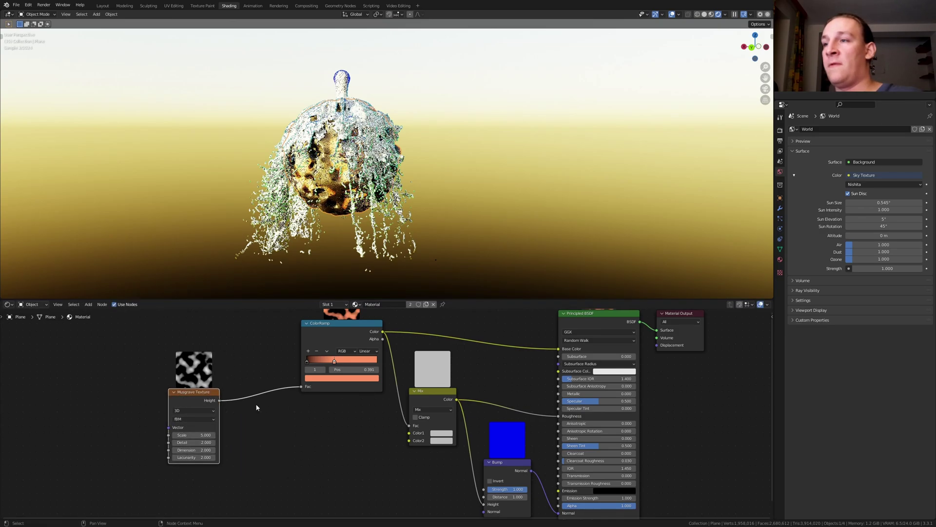
pyautogui.moveTo(219, 400); pyautogui.dragTo(408, 432)
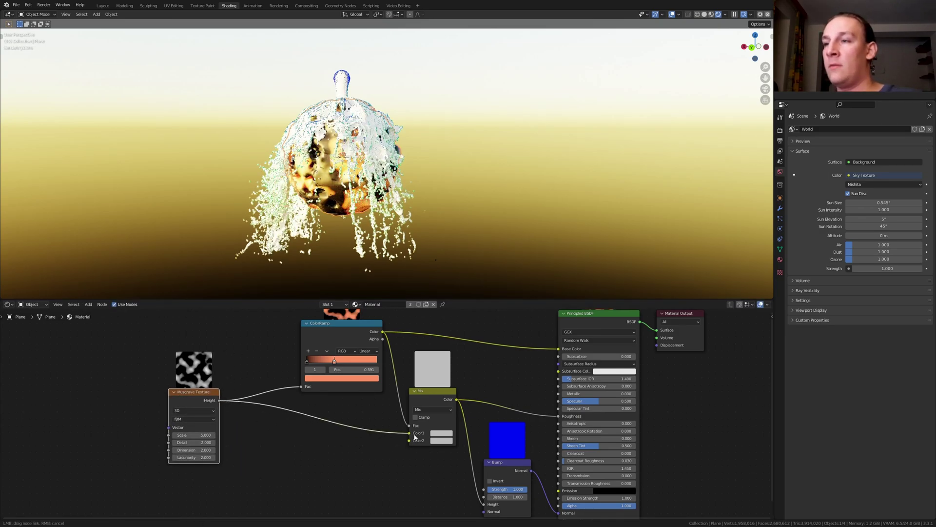
# - Set the Musgrave Texture's scale to 150
pyautogui.click(205, 434)
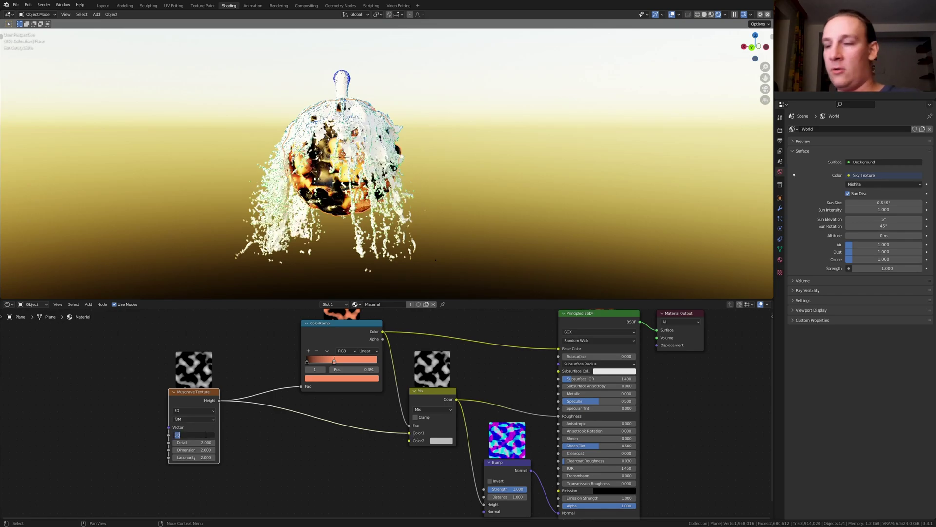
pyautogui.write('150')
pyautogui.press('Return')
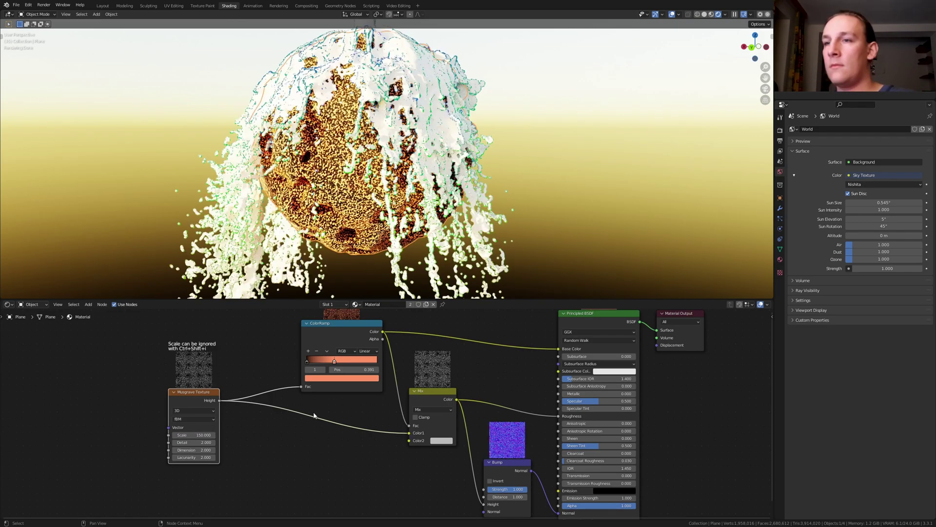
# - Add a Noise Texture node below the ColorRamp in the sphere's material
pyautogui.hotkey('shift', 'a')
pyautogui.click(320, 403)
pyautogui.write('noi')
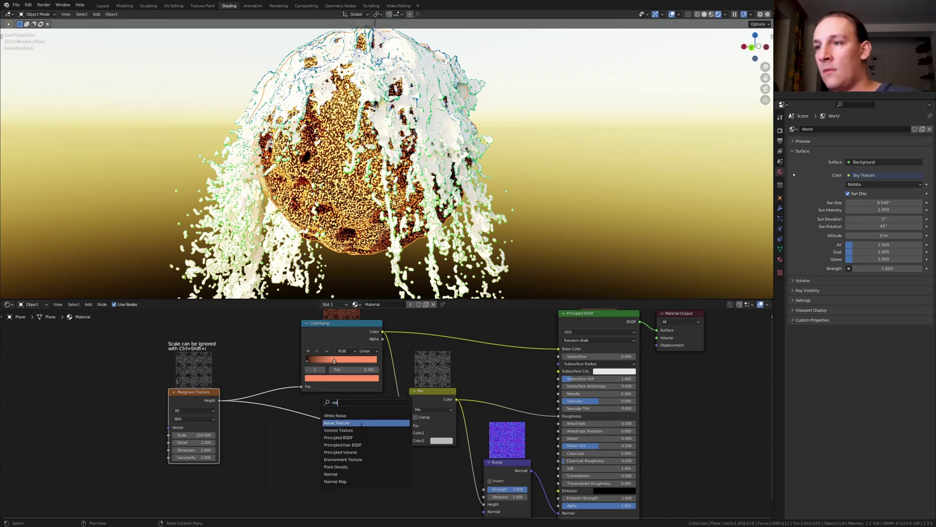
pyautogui.click(361, 423)
pyautogui.click(307, 485)
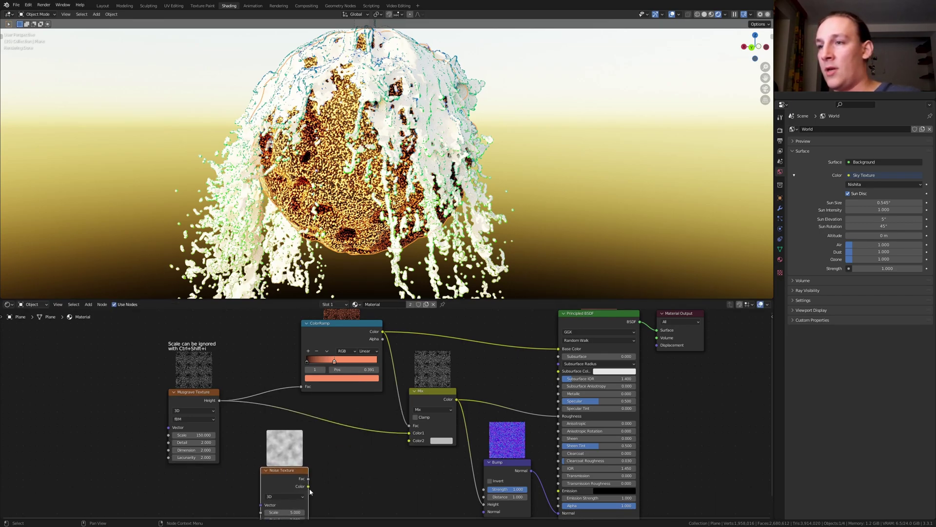
# - Connect the Noise Texture's Fac to the Mix node's Color2 and set the noise scale to 1000
pyautogui.moveTo(338, 474); pyautogui.dragTo(318, 399, button='middle')
pyautogui.moveTo(289, 404); pyautogui.dragTo(389, 367)
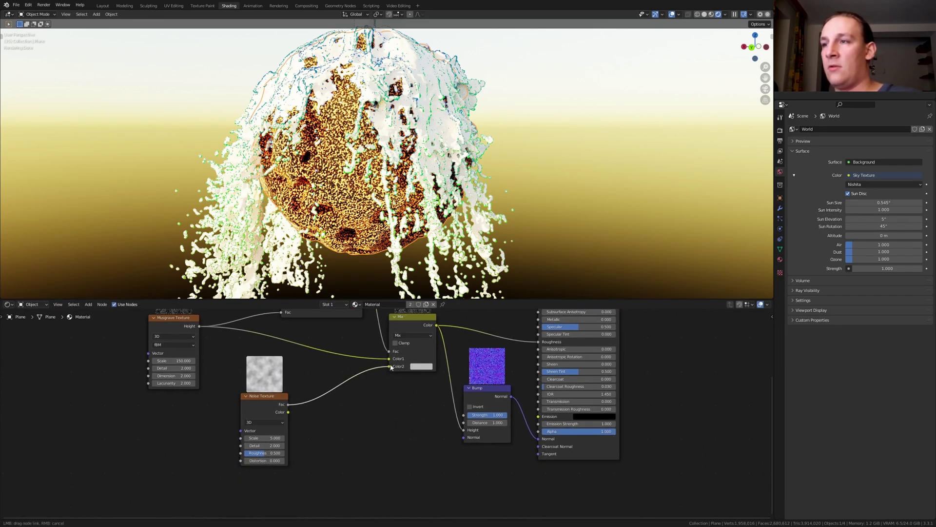
pyautogui.click(269, 438)
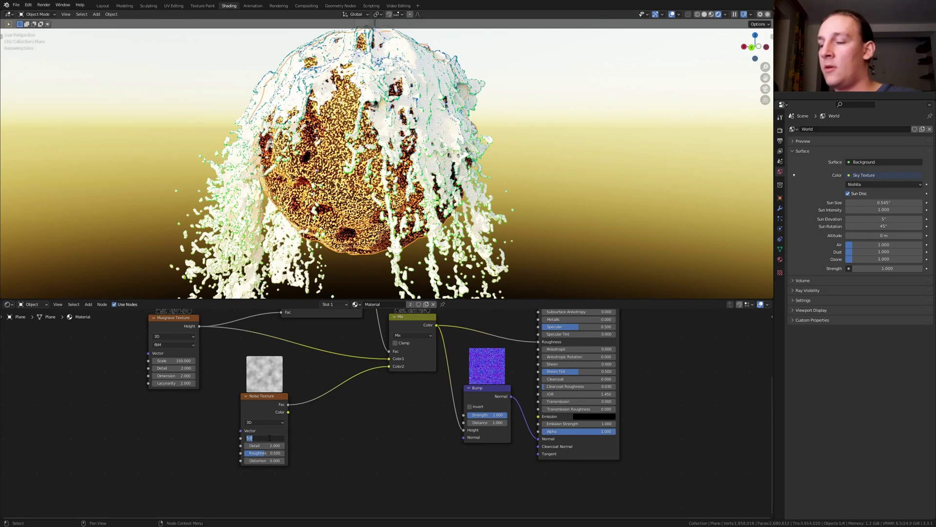
pyautogui.write('1000')
pyautogui.press('Return')
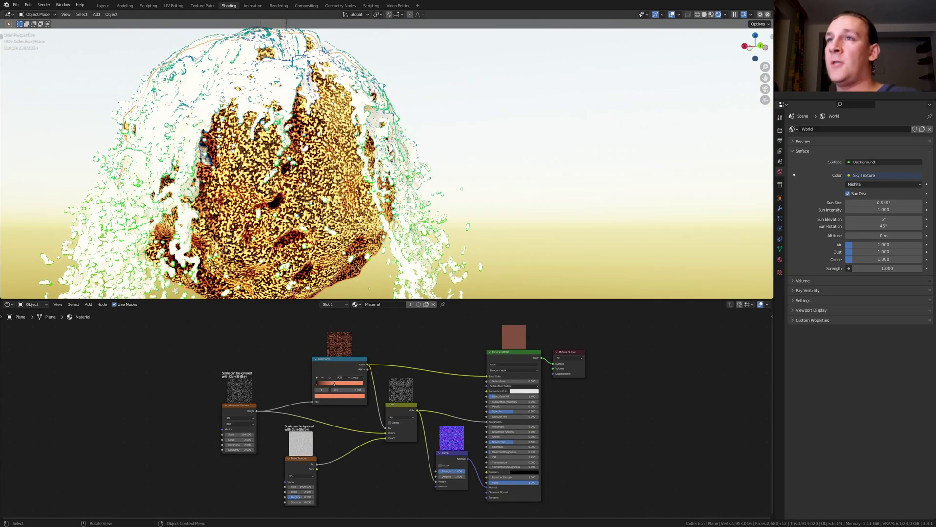
# - Replace the liquid material's Principled BSDF with a Glass BSDF connected to the Material Output's Surface
pyautogui.click(222, 98)
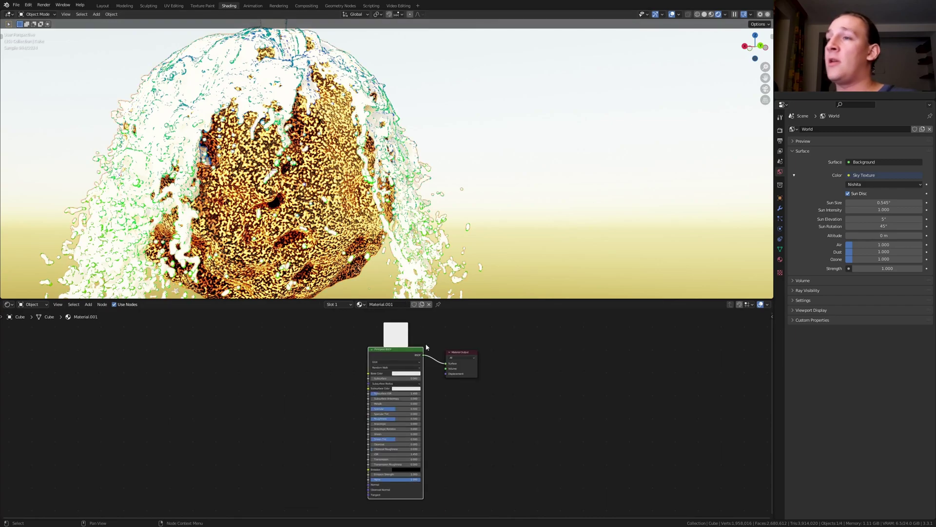
pyautogui.press('x')
pyautogui.hotkey('shift', 'a')
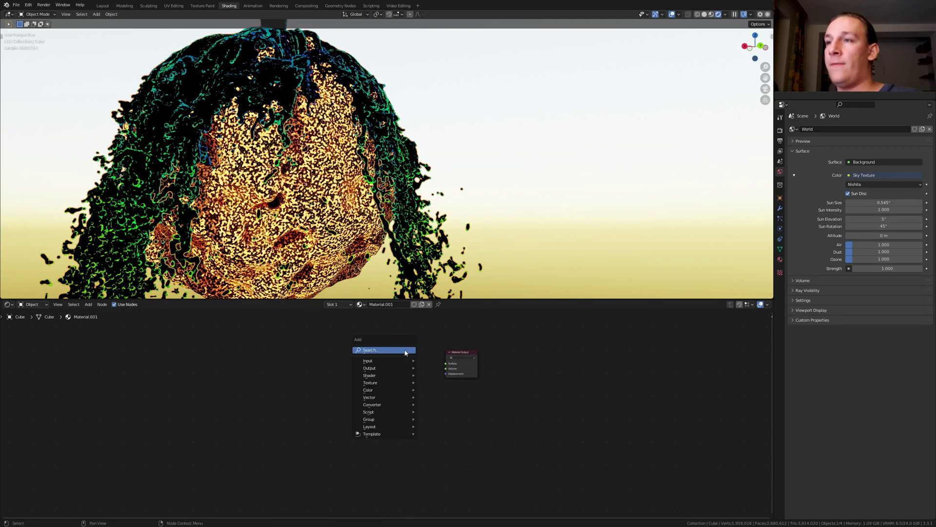
pyautogui.write('gl')
pyautogui.click(410, 364)
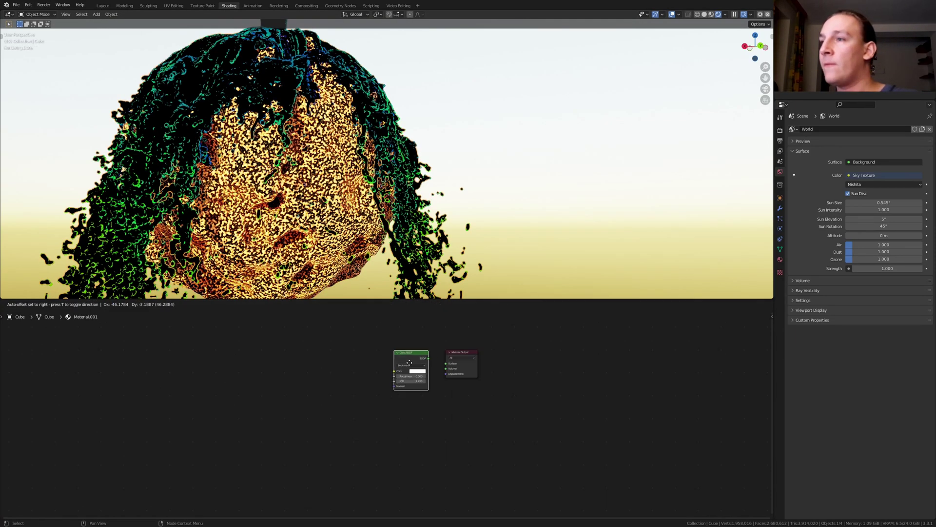
pyautogui.click(370, 368)
pyautogui.click(366, 361)
pyautogui.moveTo(386, 361); pyautogui.dragTo(446, 363)
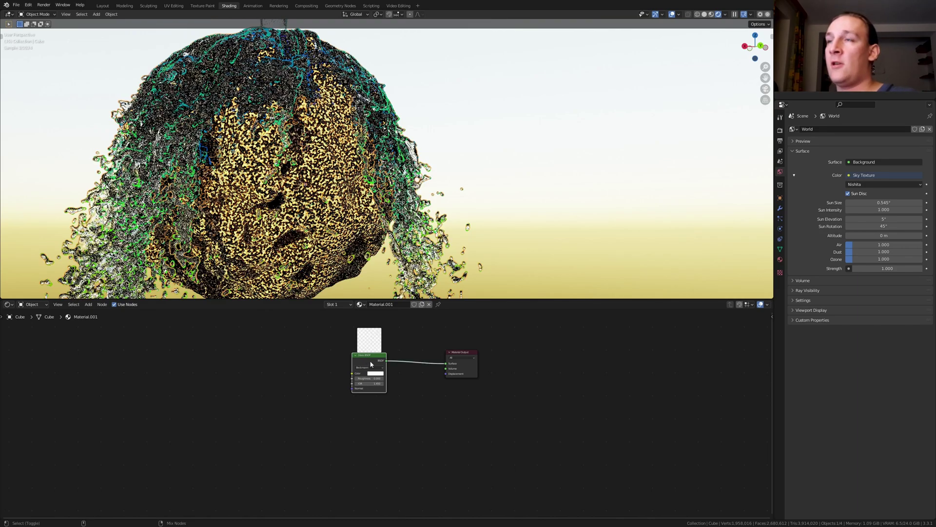
# - Change the liquid's Glass BSDF color to a light cyan blue
pyautogui.scroll(4, 378, 373)
pyautogui.scroll(1, 379, 374)
pyautogui.click(378, 376)
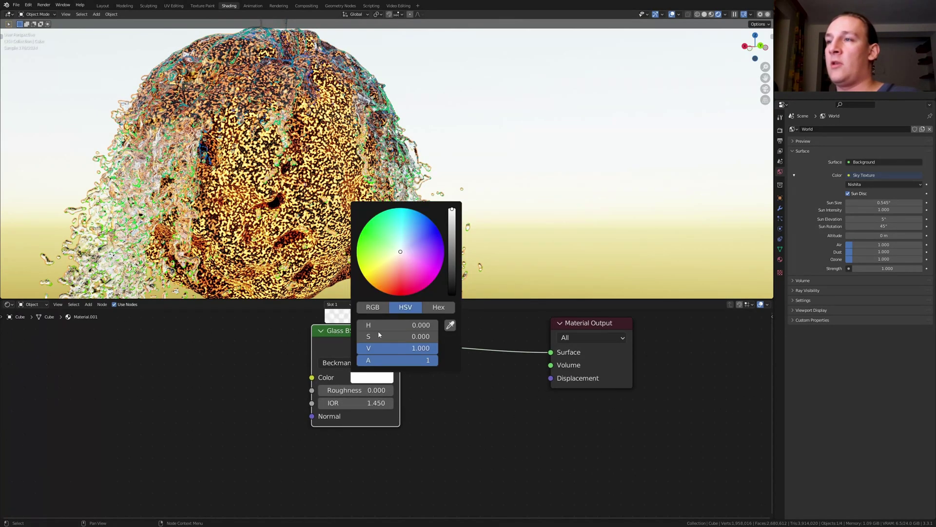
pyautogui.click(403, 240)
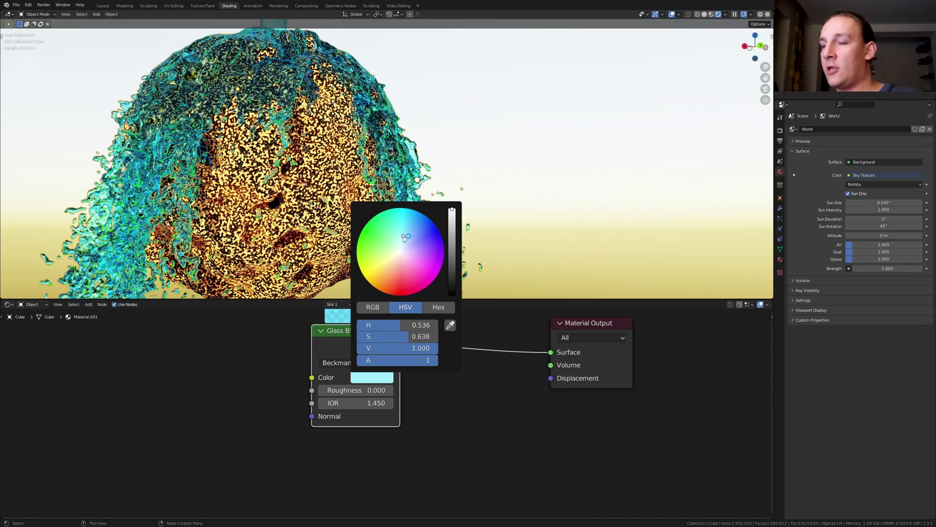
# - Show the Layout workspace's camera view in solid shading and enable depth of field in the viewport shading options
pyautogui.click(103, 6)
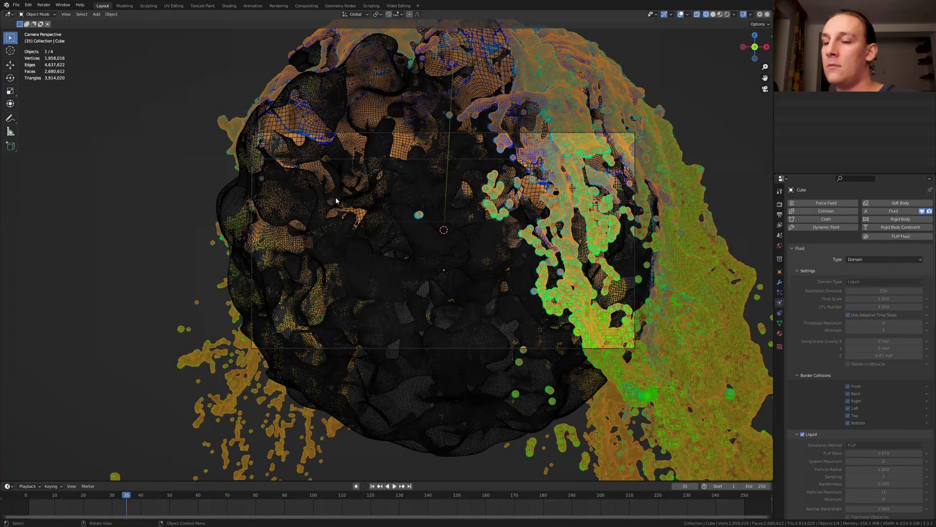
pyautogui.click(713, 14)
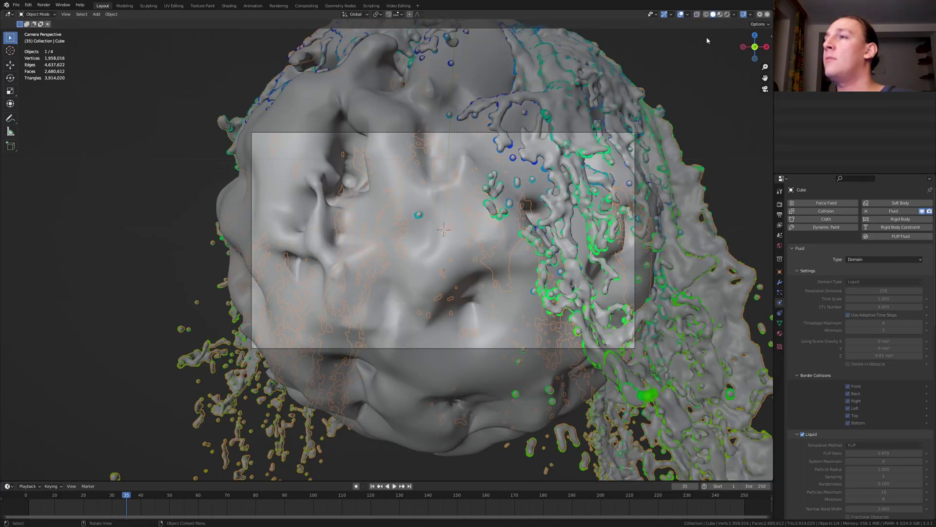
pyautogui.click(734, 15)
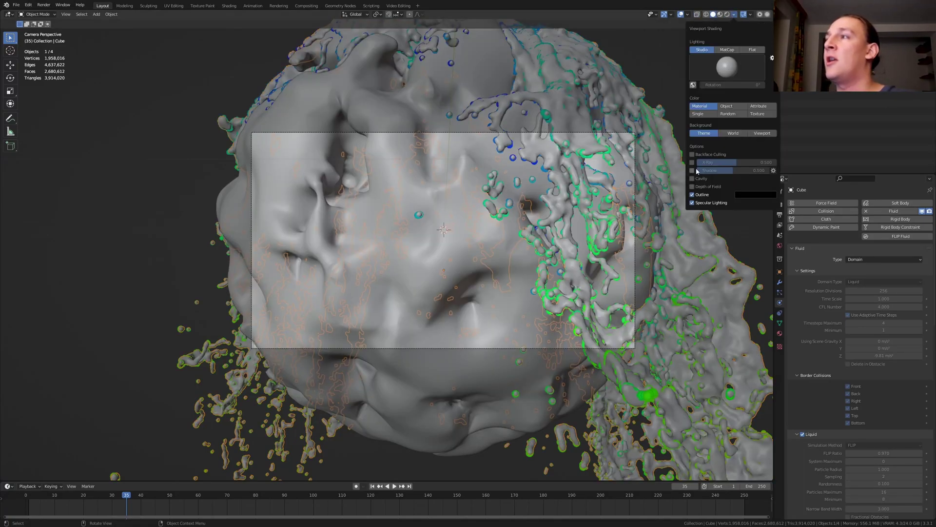
# - Add a Plain Axes empty to the scene
pyautogui.hotkey('shift', 'a')
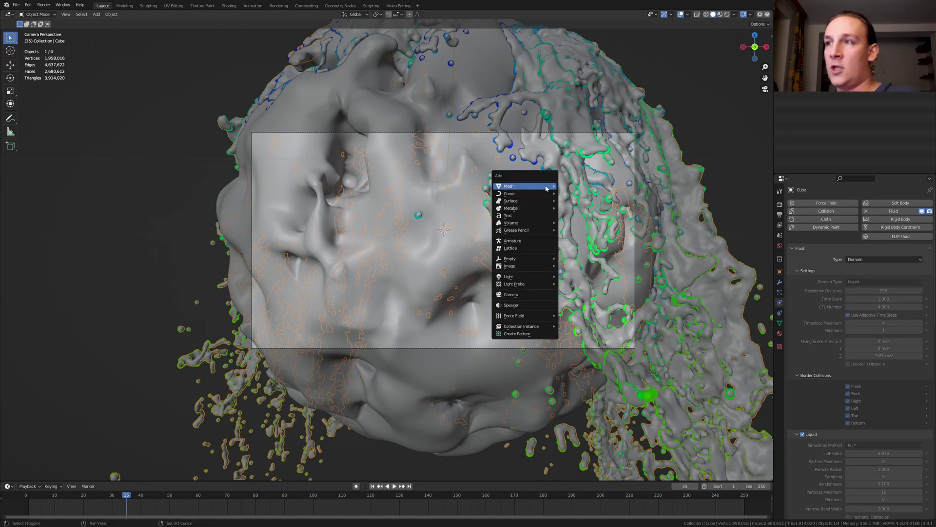
pyautogui.moveTo(536, 258)
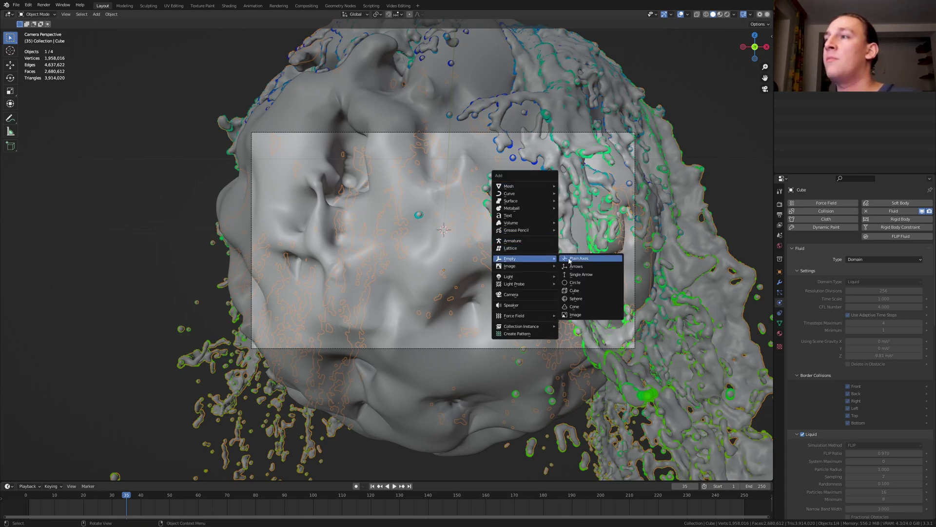
pyautogui.click(570, 260)
# - Snap the empty onto the sphere's front surface using Face Project snapping and return the snap mode to Increment
pyautogui.click(397, 14)
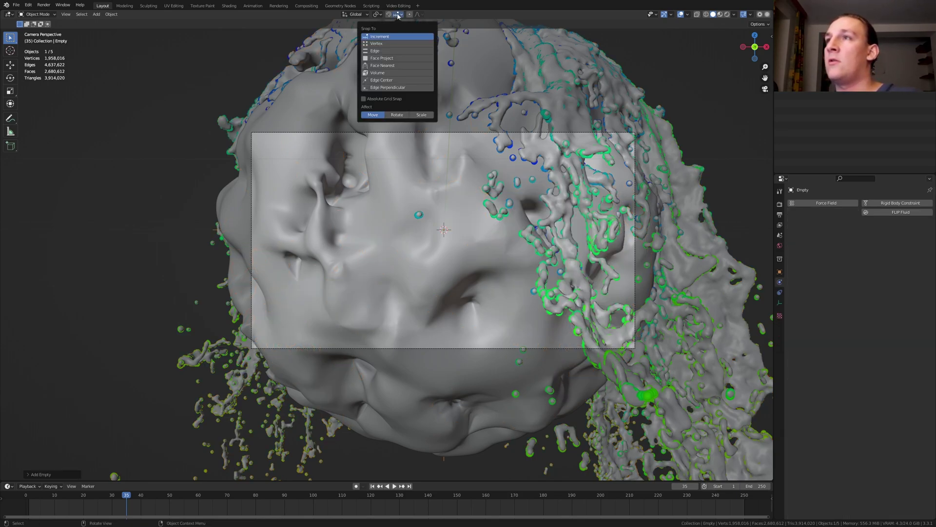
pyautogui.click(400, 58)
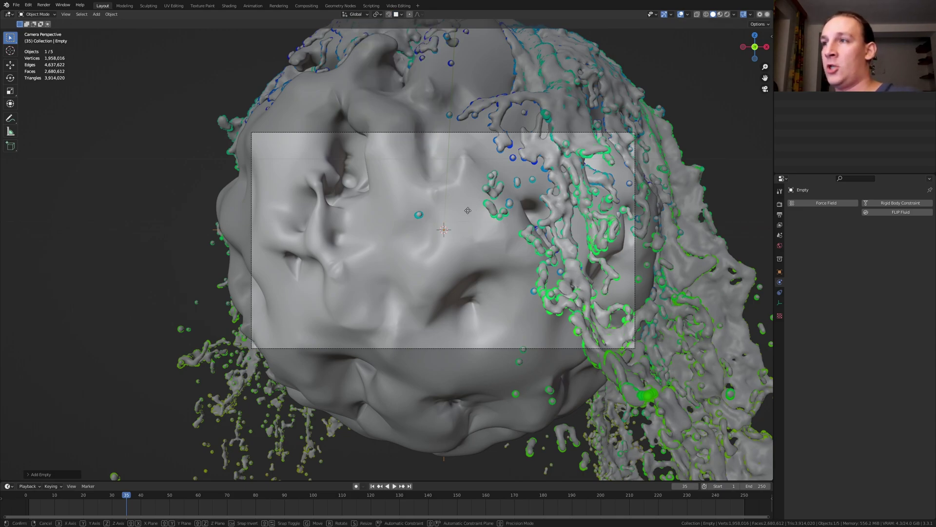
pyautogui.press('g')
pyautogui.press('ctrl')
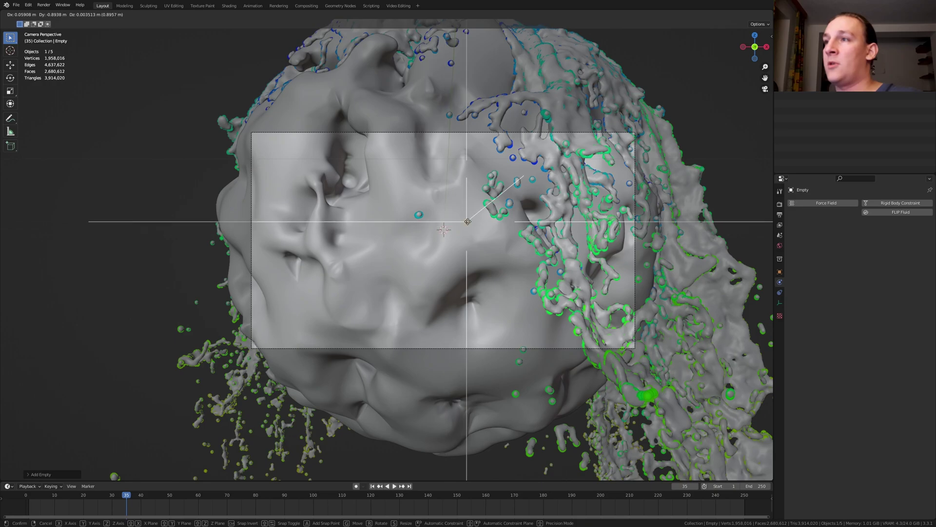
pyautogui.click(449, 235)
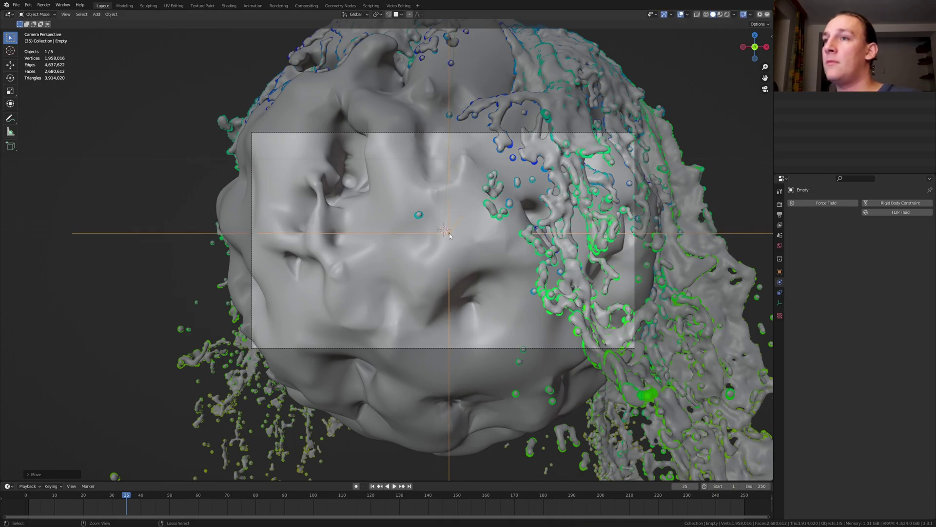
pyautogui.click(401, 15)
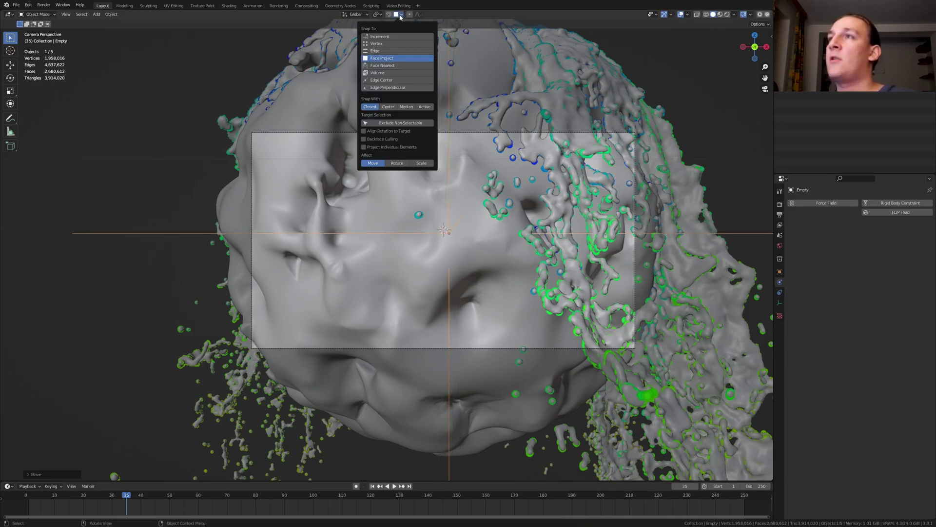
pyautogui.click(398, 37)
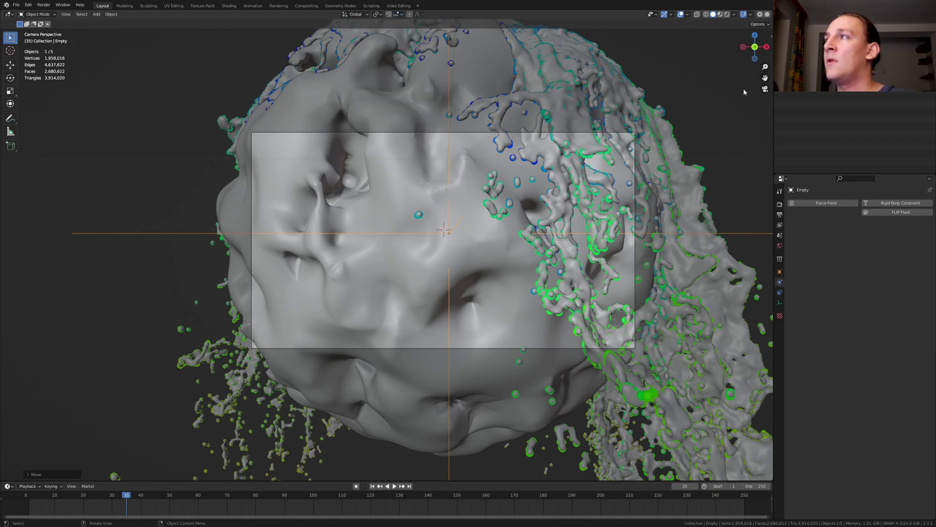
# - Enable depth of field on the camera and set its focus object to Empty
pyautogui.click(810, 40)
pyautogui.click(779, 303)
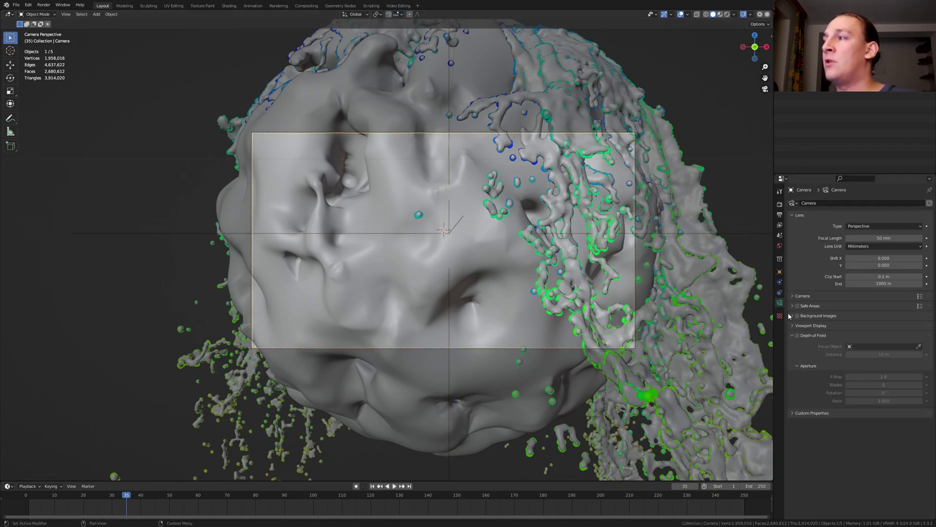
pyautogui.click(798, 335)
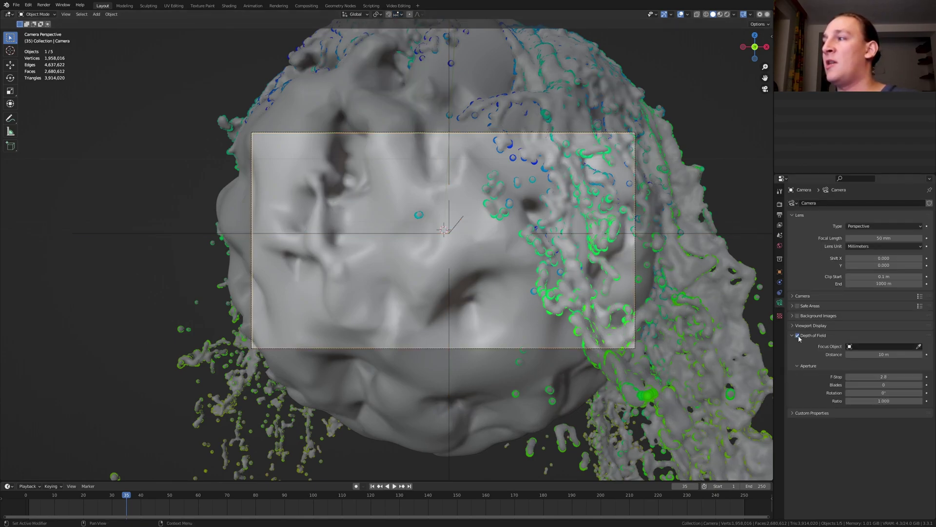
pyautogui.click(860, 347)
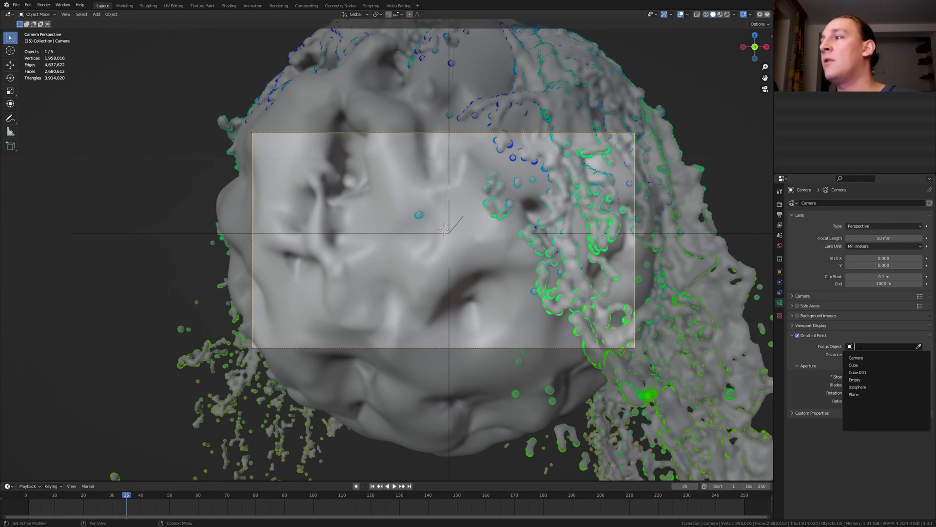
pyautogui.click(875, 379)
# - Set the camera's aperture to an F-Stop of 0.8 with 16 blades
pyautogui.click(868, 376)
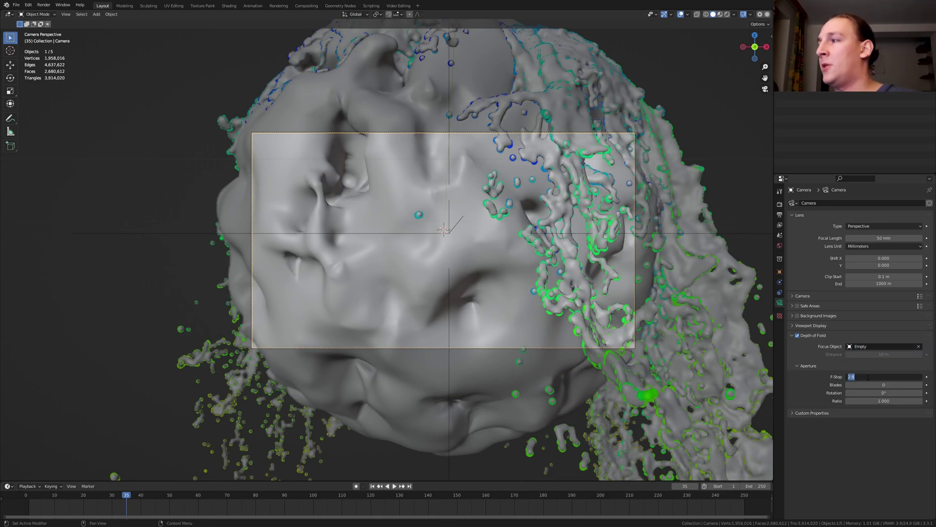
pyautogui.press('Return')
pyautogui.moveTo(868, 385); pyautogui.dragTo(921, 385)
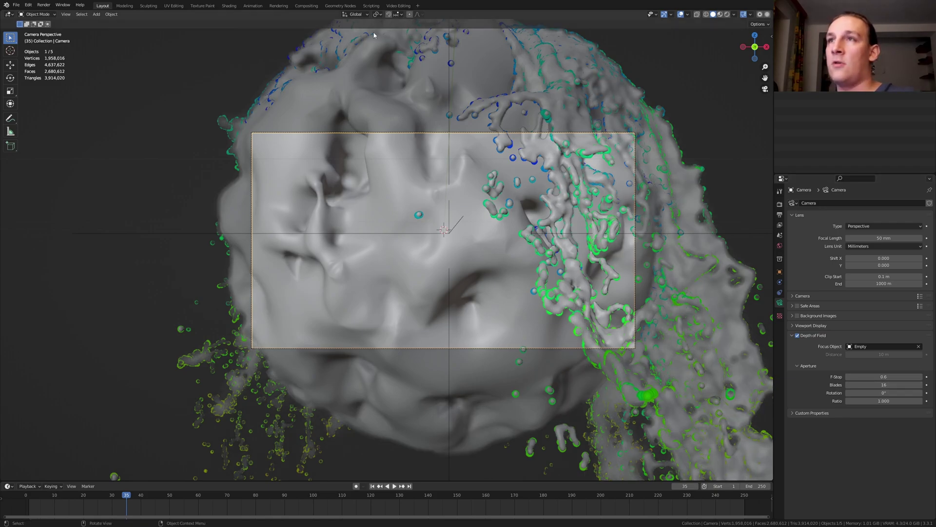
# - In the Compositing workspace, set the render's max samples to 256 and the color management look to Very High Contrast
pyautogui.click(307, 6)
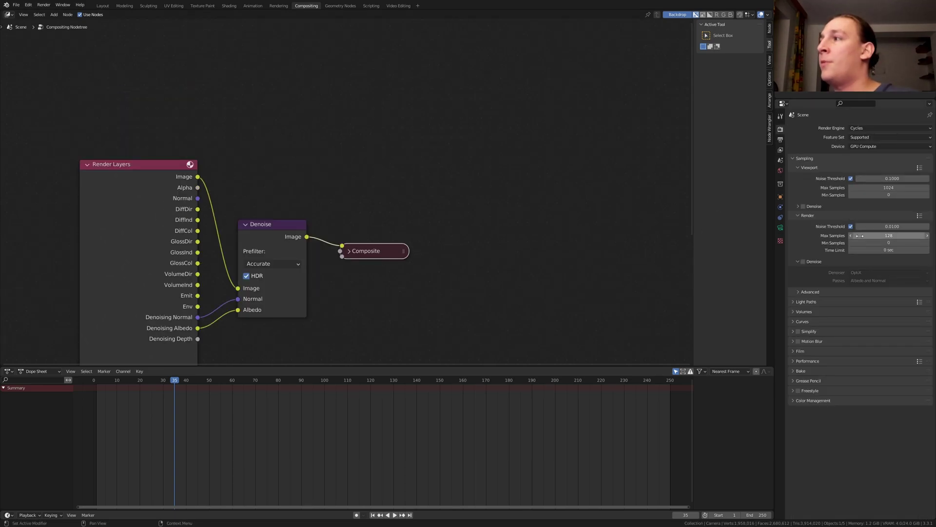
pyautogui.click(890, 236)
pyautogui.write('256')
pyautogui.press('Return')
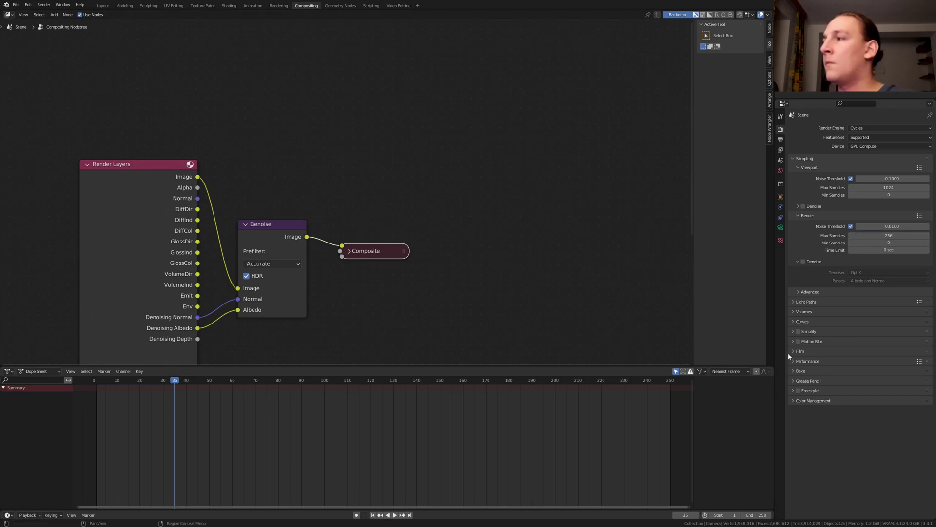
pyautogui.click(806, 404)
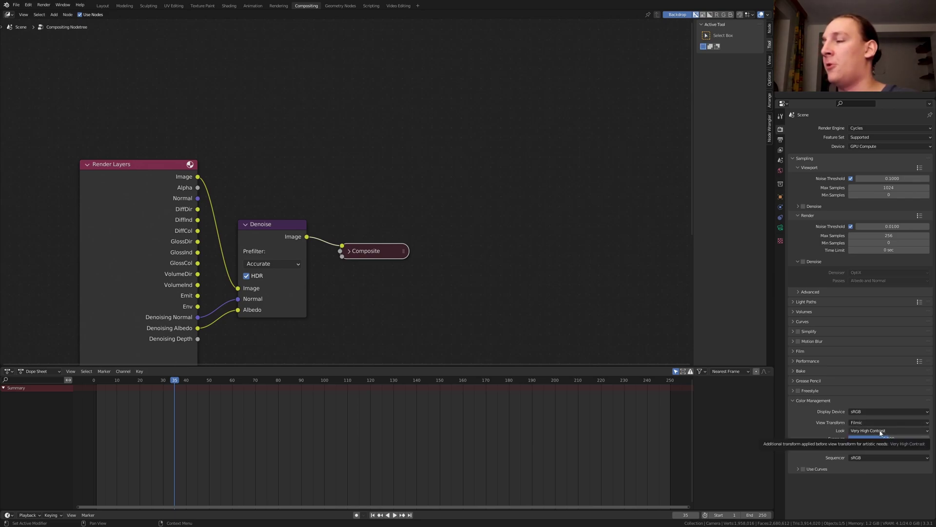
# - Set the render output's file format to JPEG with 100% quality
pyautogui.click(781, 140)
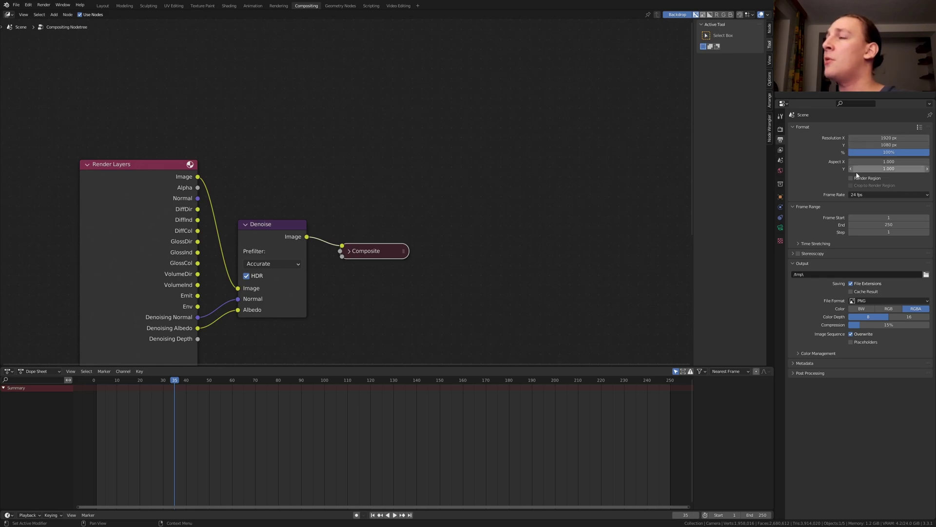
pyautogui.click(873, 301)
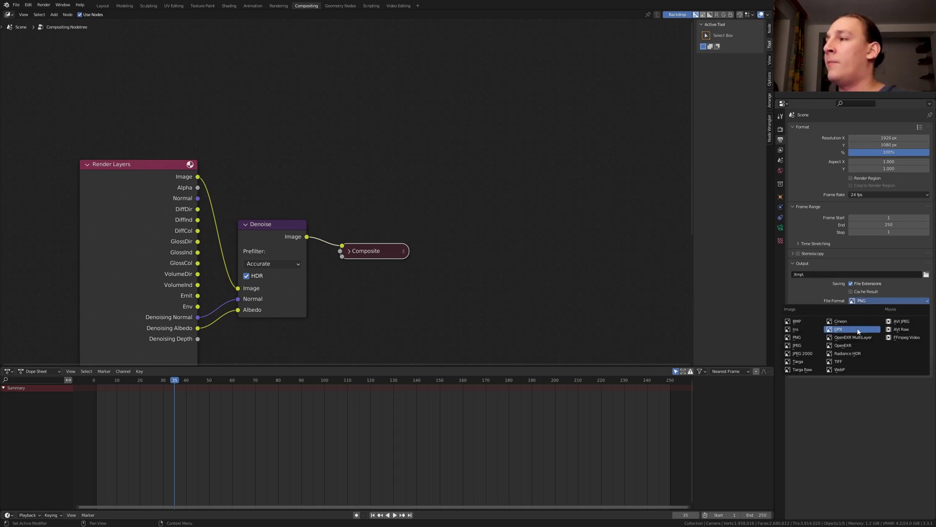
pyautogui.click(863, 327)
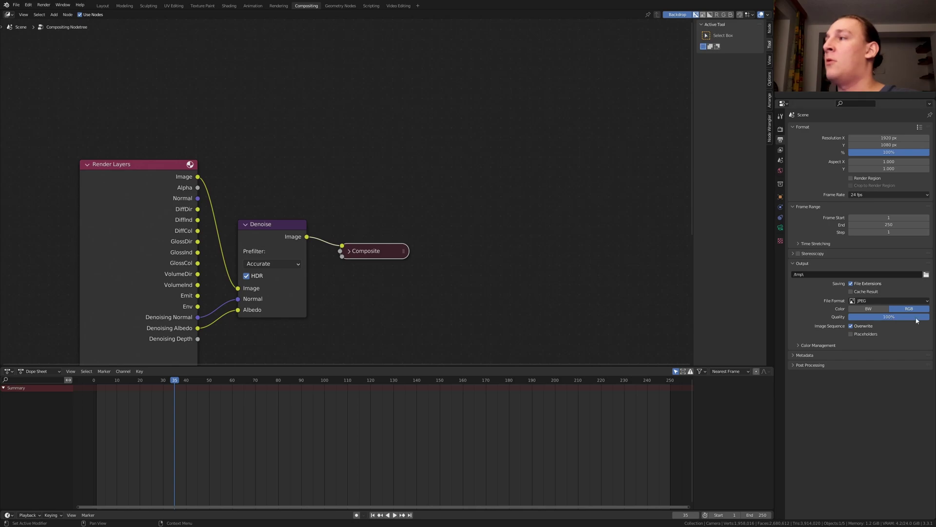
# - Set the render output path to the Renderd_Images folder with the file name prefix Rendered_Images_
pyautogui.press('BackSpace')
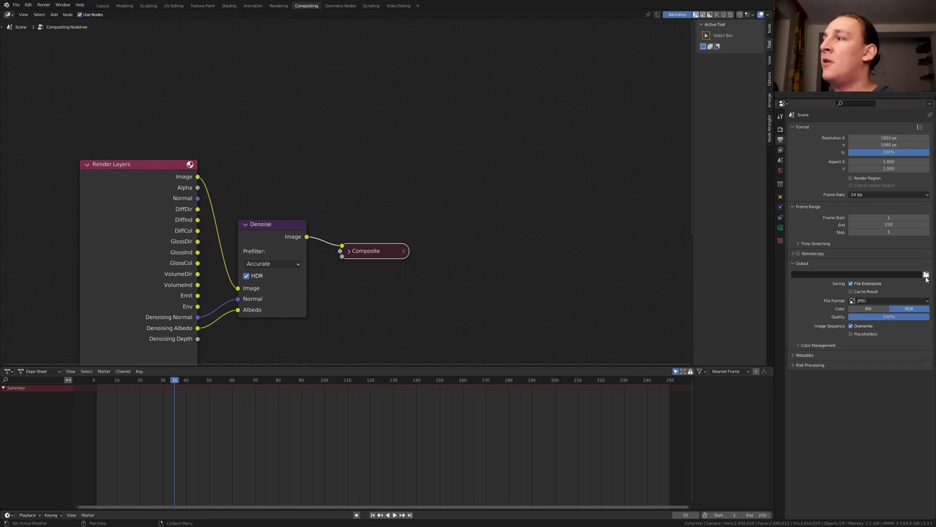
pyautogui.click(927, 275)
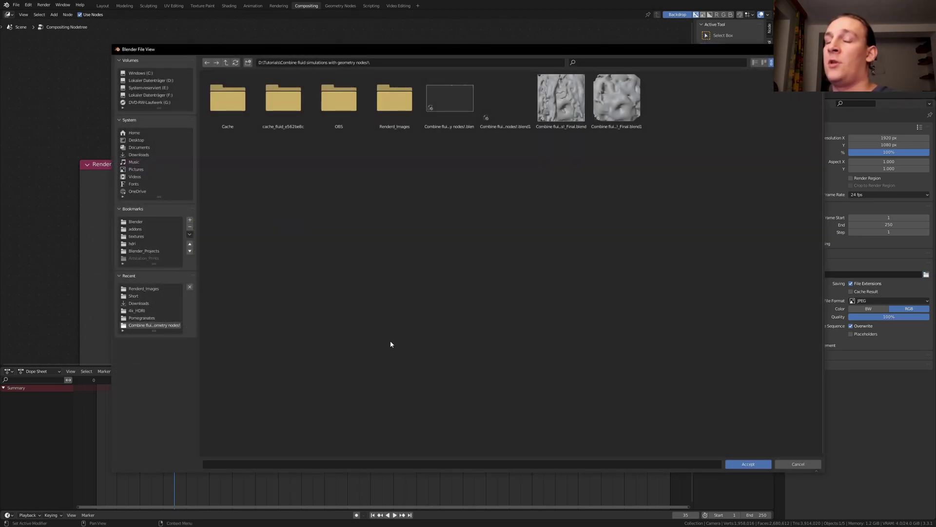
pyautogui.doubleClick(394, 99)
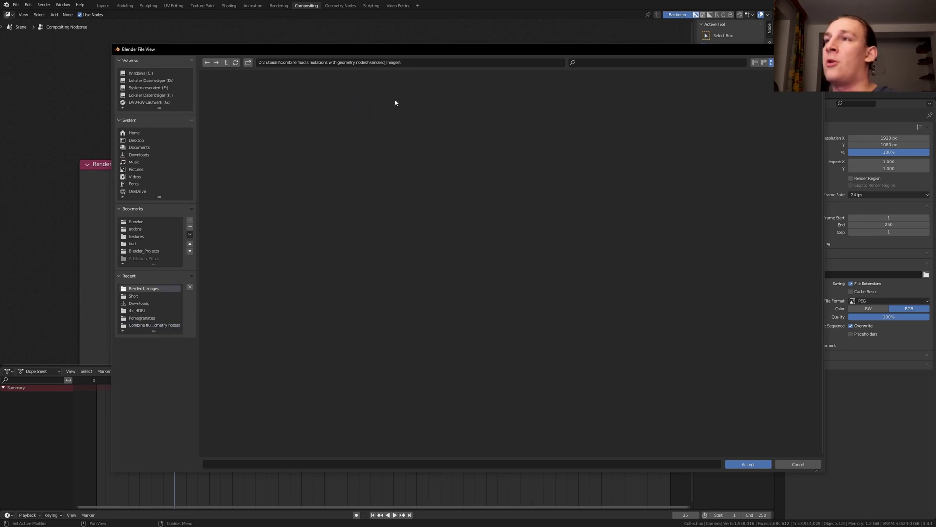
pyautogui.click(231, 464)
pyautogui.write('Rendered_Images_')
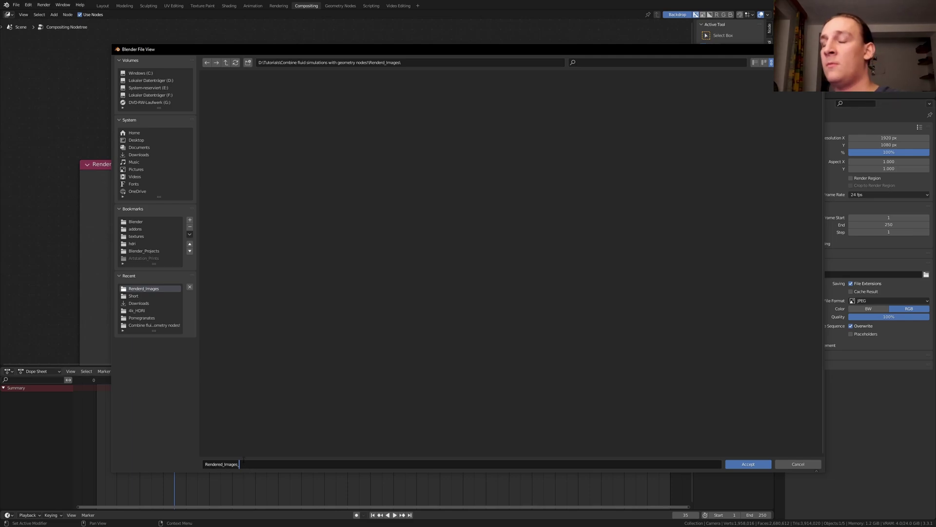
pyautogui.click(755, 464)
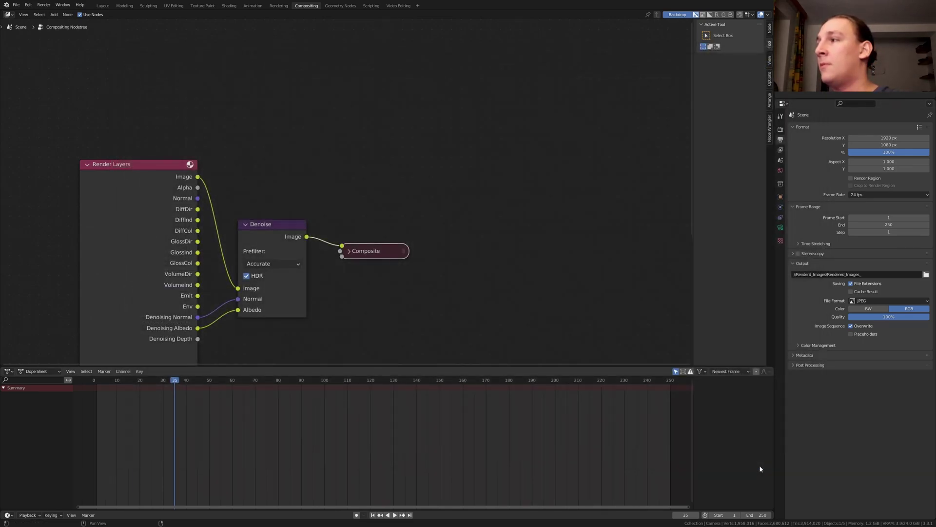
# - Save the project and render the full animation as an image sequence, closing the render window when it finishes
pyautogui.hotkey('ctrl', 's')
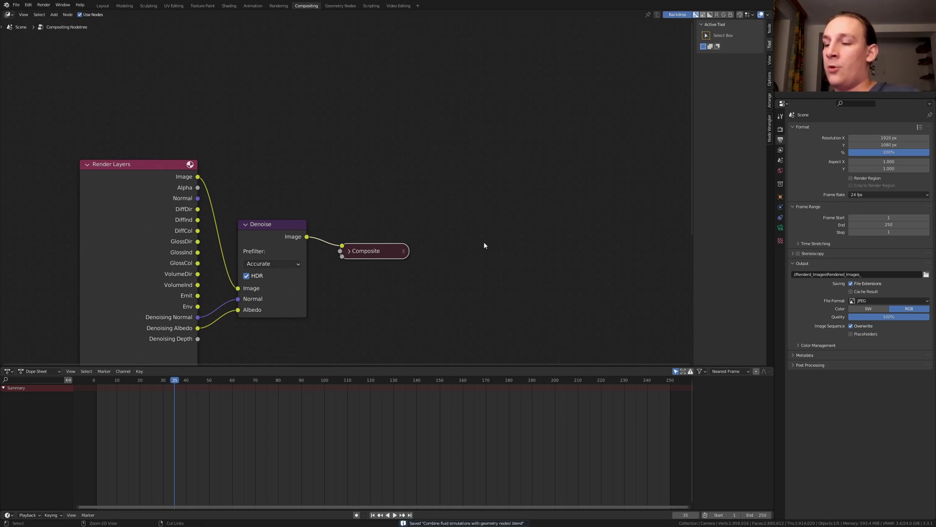
pyautogui.hotkey('ctrl', 'F12')
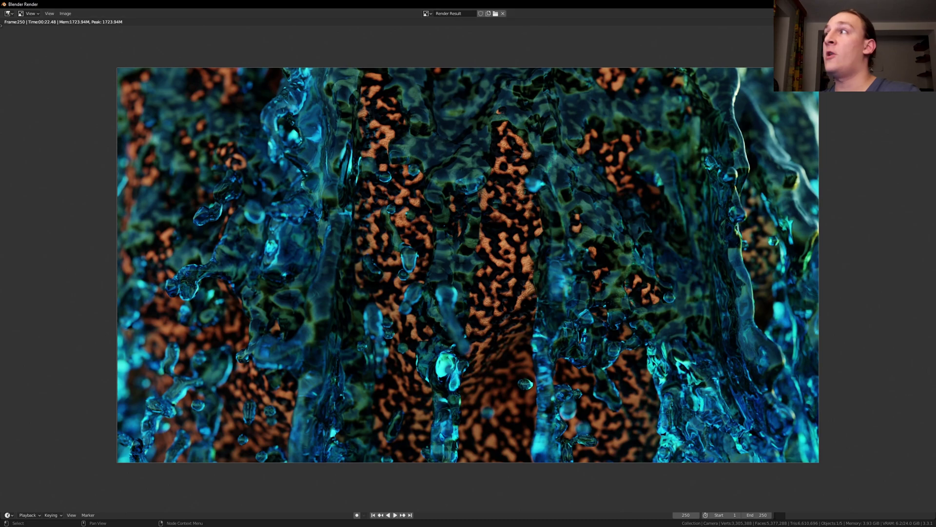
pyautogui.press('Escape')
# - In the Video Editing workspace, add all rendered images from the Renderd_Images folder as an image strip starting at frame 1
pyautogui.click(399, 7)
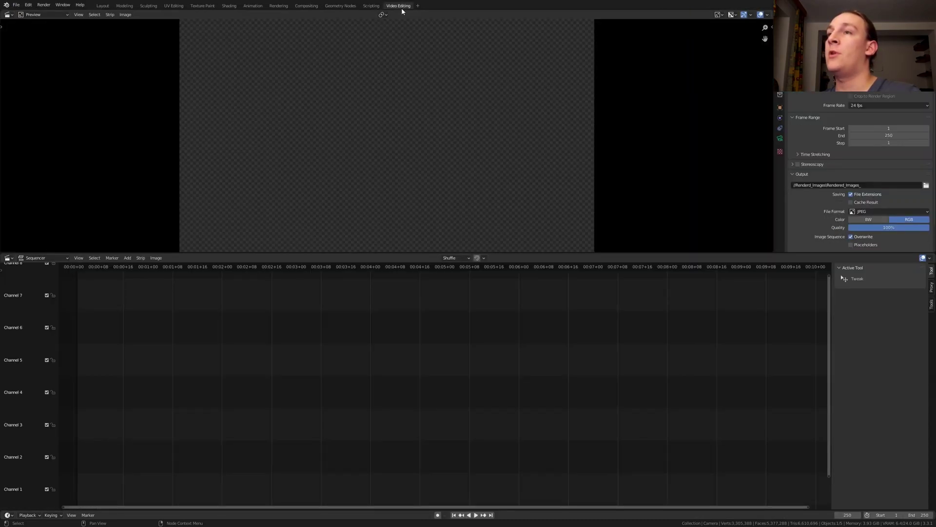
pyautogui.click(454, 515)
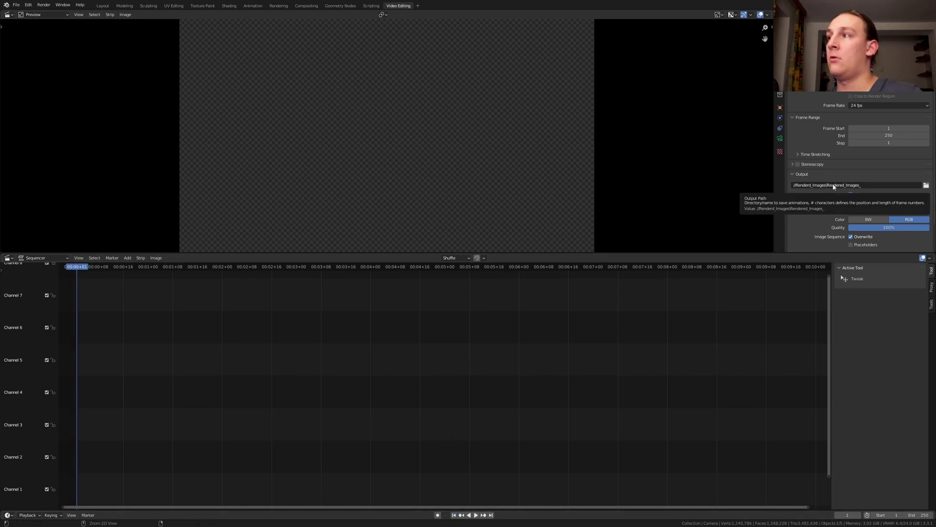
pyautogui.hotkey('shift', 'a')
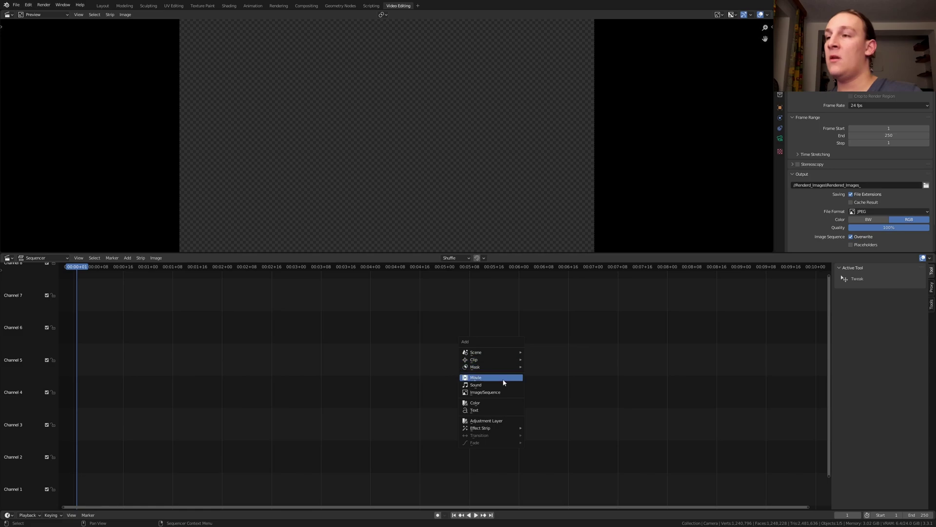
pyautogui.click(505, 391)
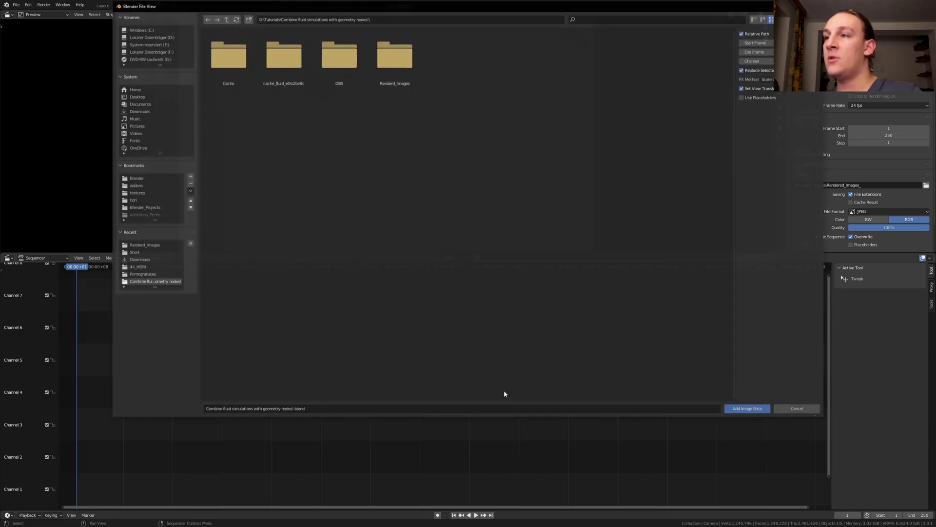
pyautogui.doubleClick(413, 82)
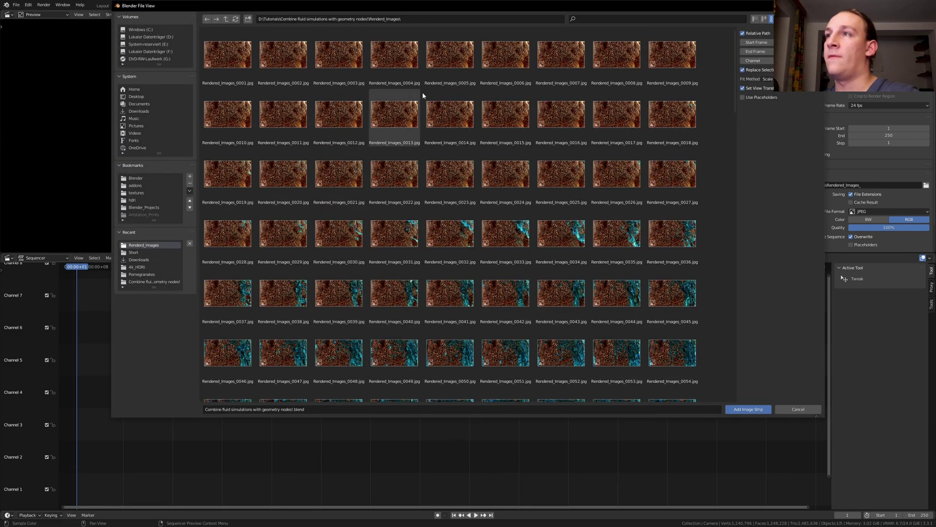
pyautogui.press('a')
pyautogui.press('Return')
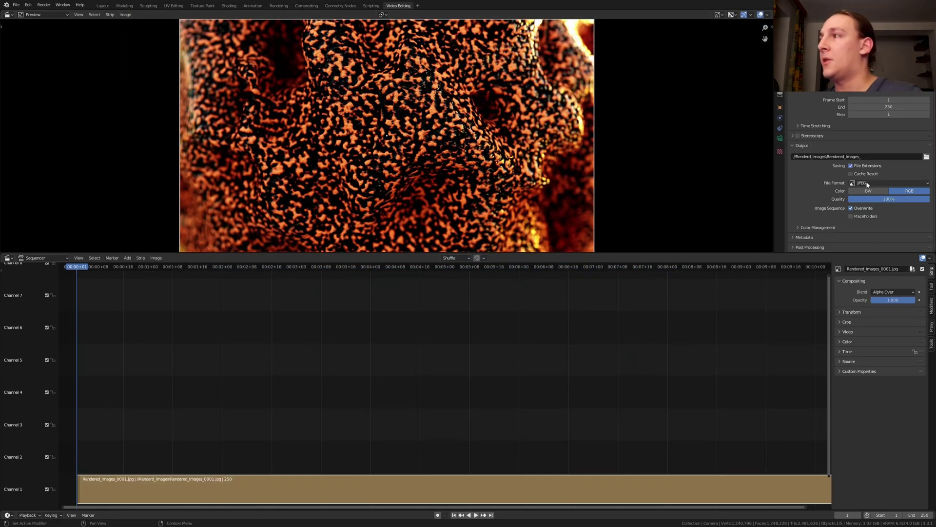
# - Set the output format to FFmpeg Video with an MPEG-4 container and High Quality output
pyautogui.click(866, 181)
pyautogui.click(906, 220)
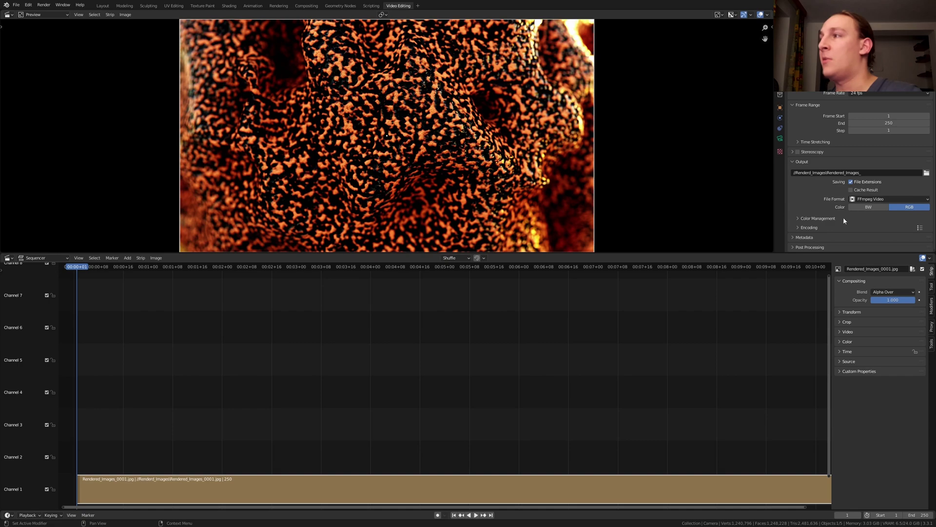
pyautogui.click(809, 227)
pyautogui.scroll(-3, 829, 224)
pyautogui.click(887, 194)
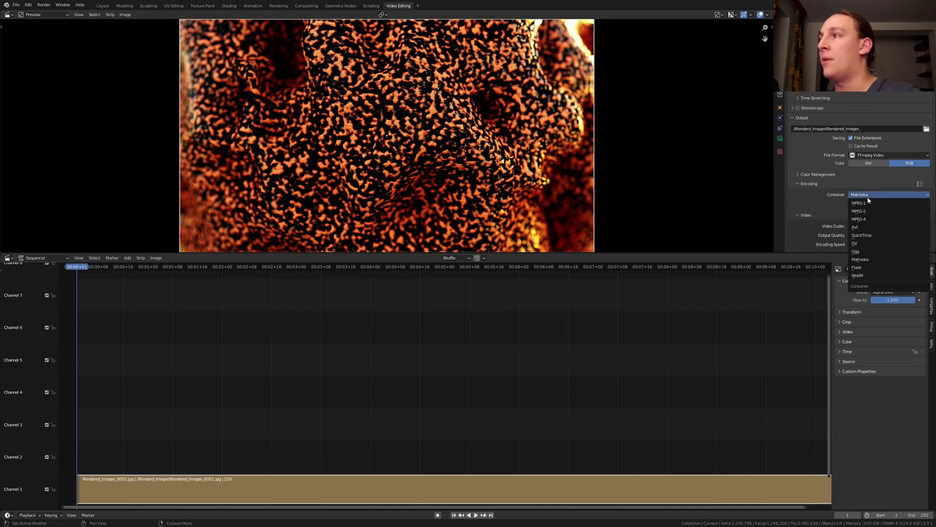
pyautogui.click(869, 219)
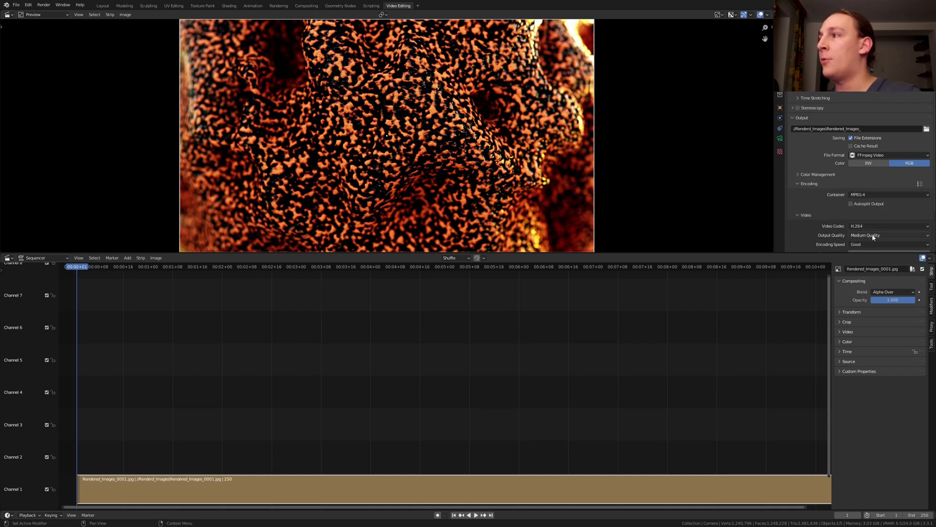
pyautogui.click(873, 235)
pyautogui.click(870, 268)
pyautogui.scroll(-4, 863, 254)
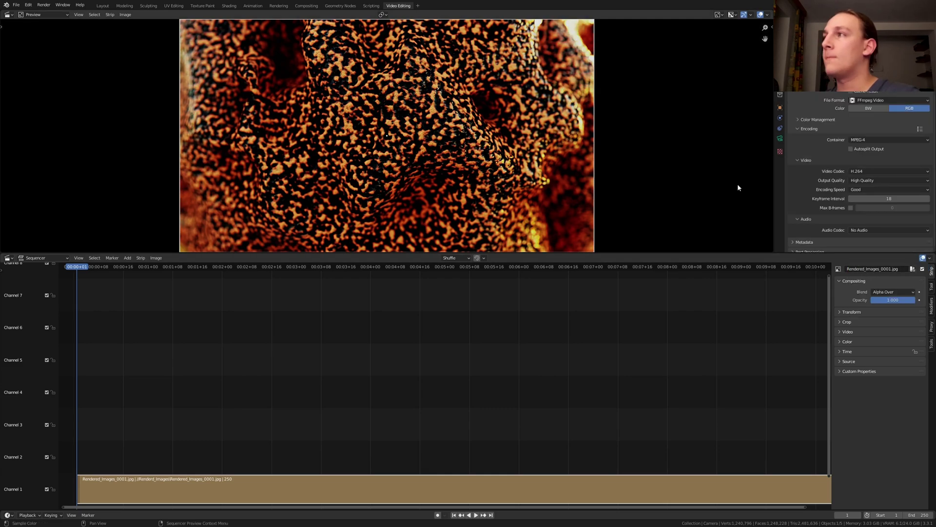
# - Set the color management view transform to Standard and the look to None
pyautogui.click(780, 41)
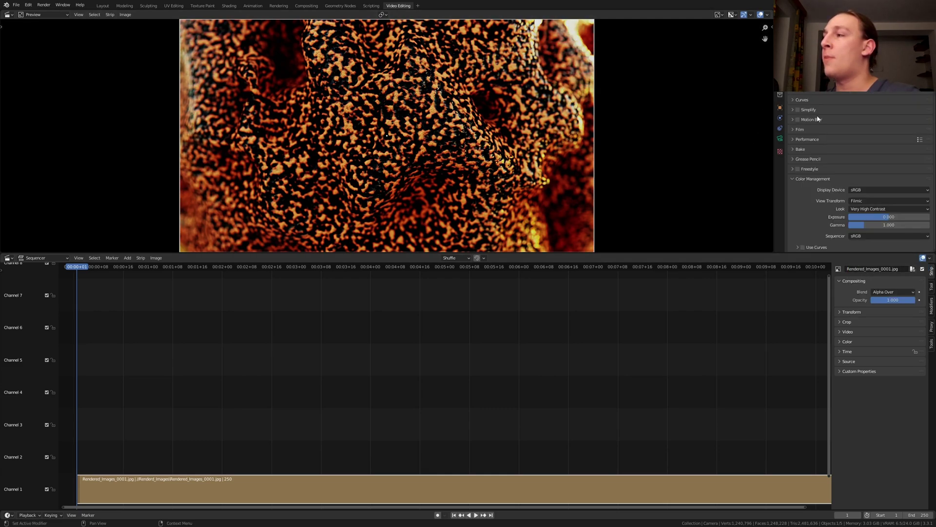
pyautogui.click(855, 202)
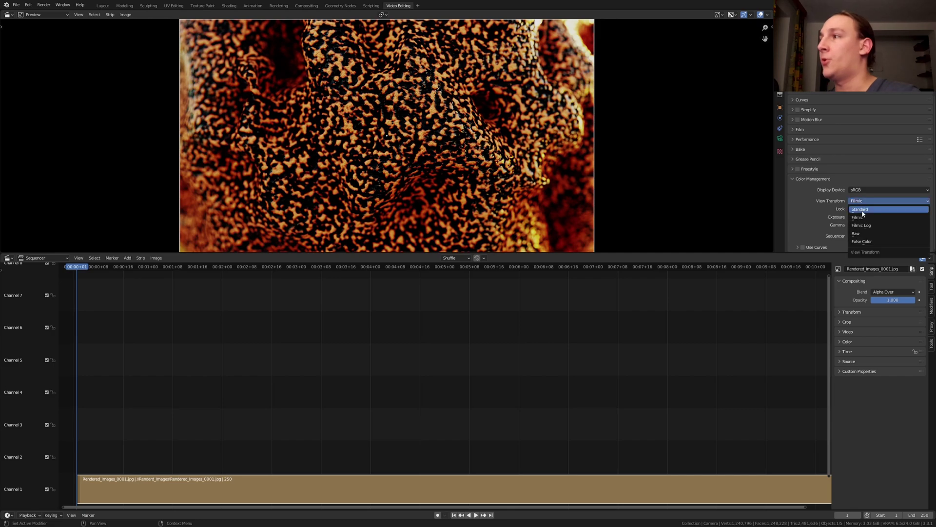
pyautogui.click(857, 208)
pyautogui.click(869, 210)
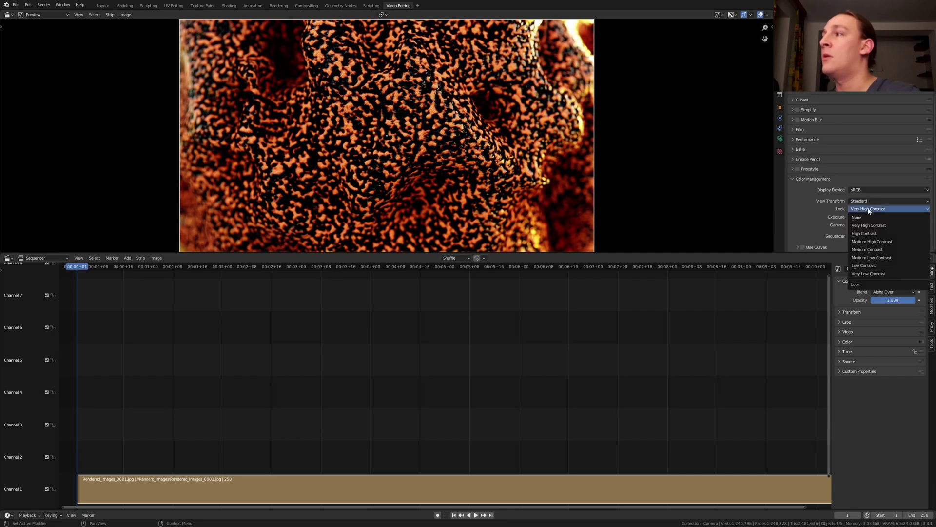
pyautogui.click(870, 211)
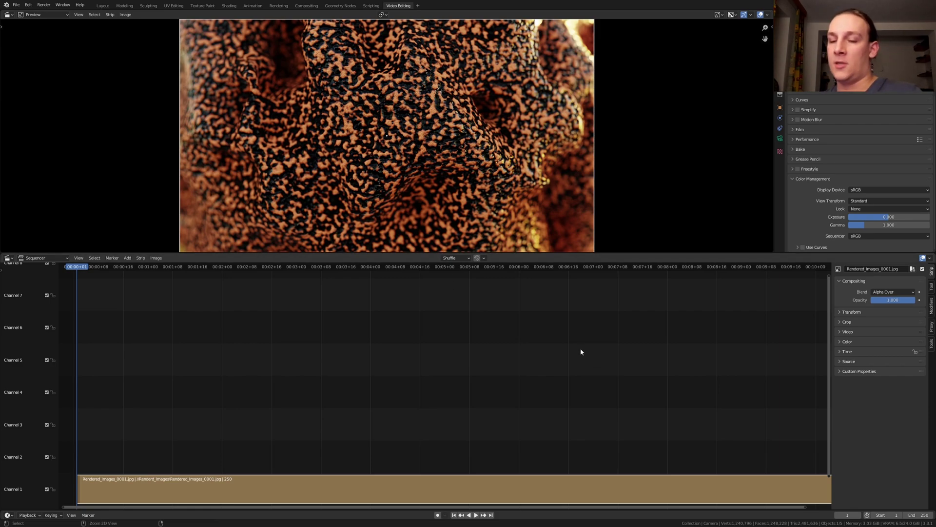
# - Save the project and start rendering the sequence to video
pyautogui.hotkey('ctrl', 's')
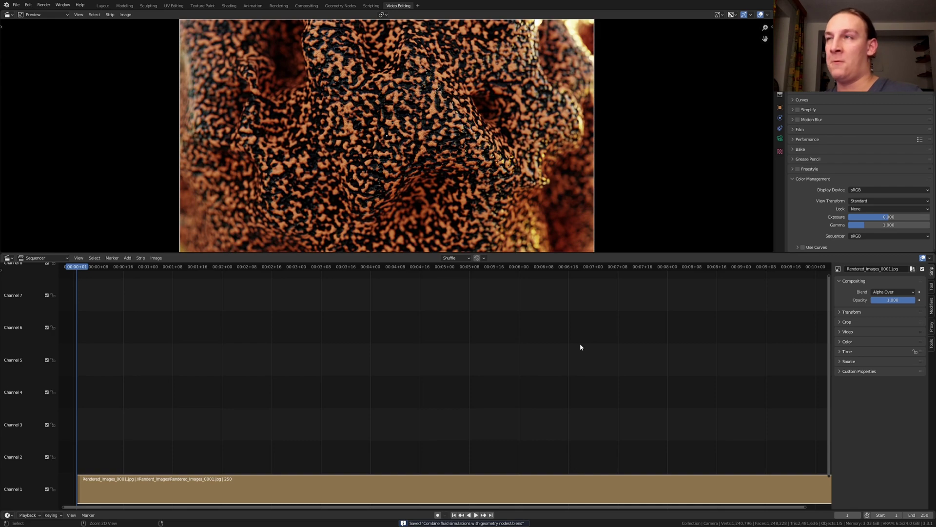
pyautogui.hotkey('ctrl', 'F12')
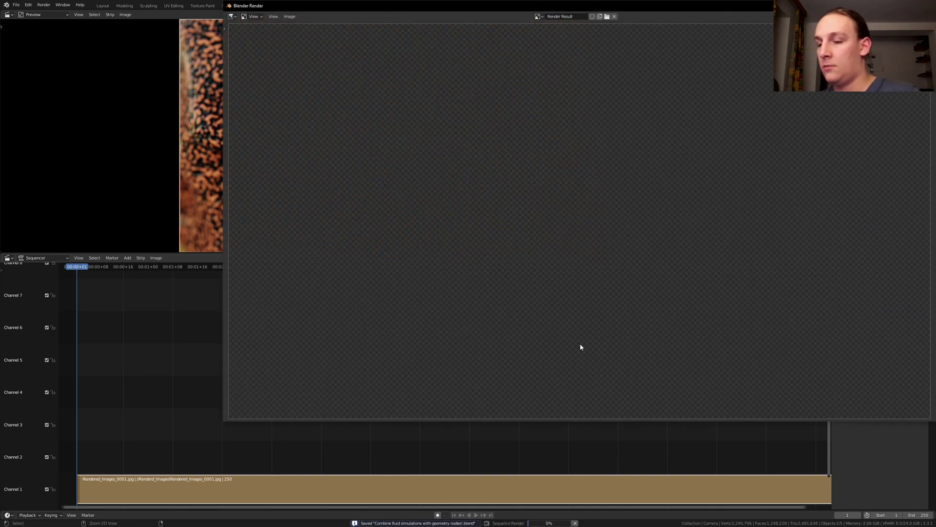